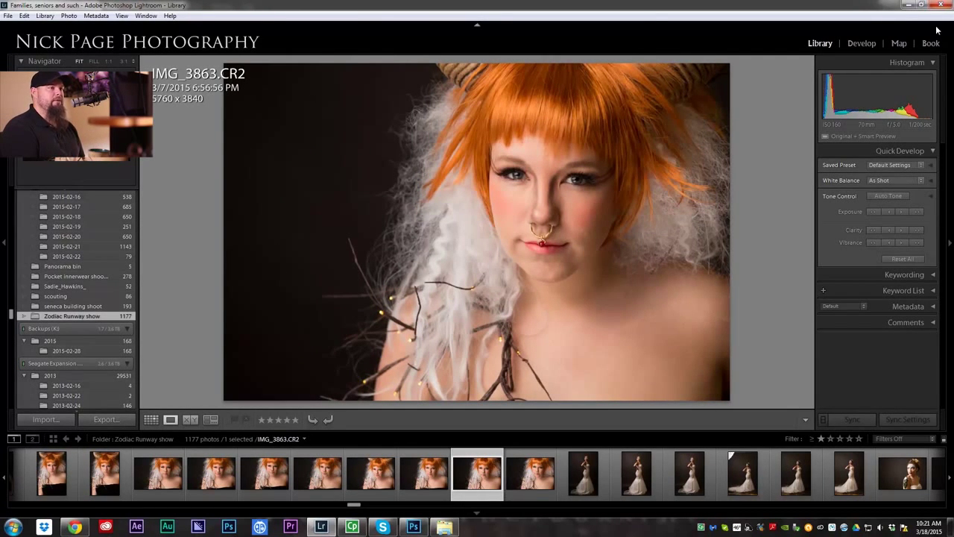
Open IMG_3863.CR2 in the Develop module and set its white balance temperature to 6750.
left_click(863, 43)
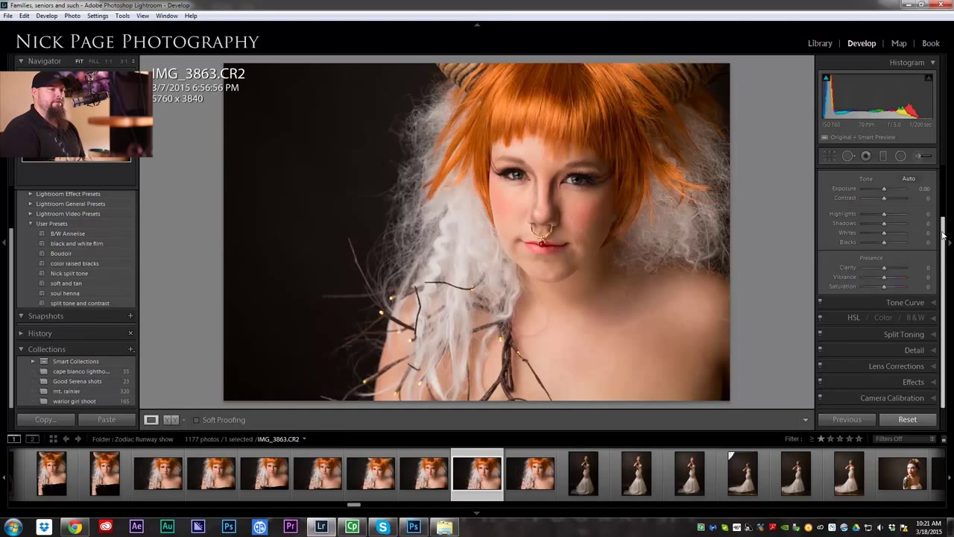
scroll(943, 236, "up", 2)
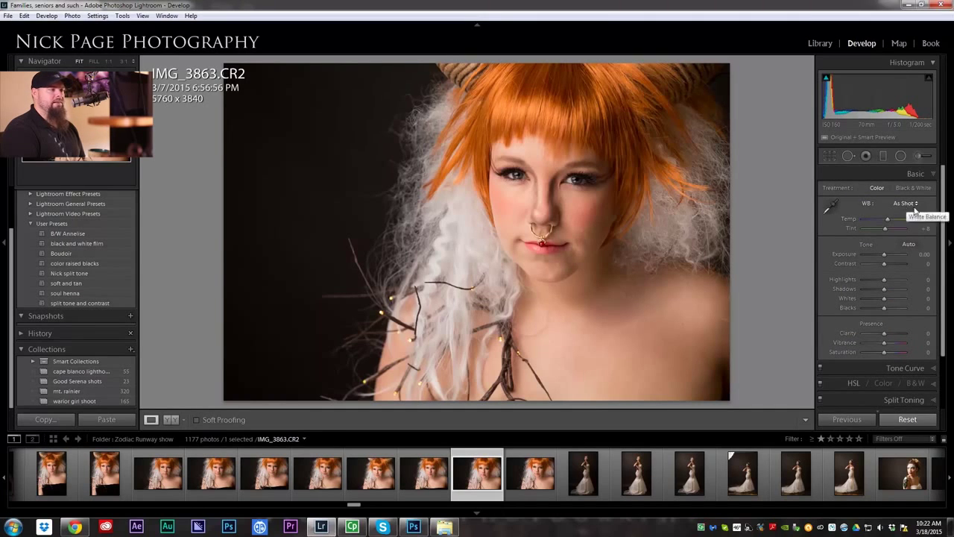
left_click_drag(927, 220, 920, 220)
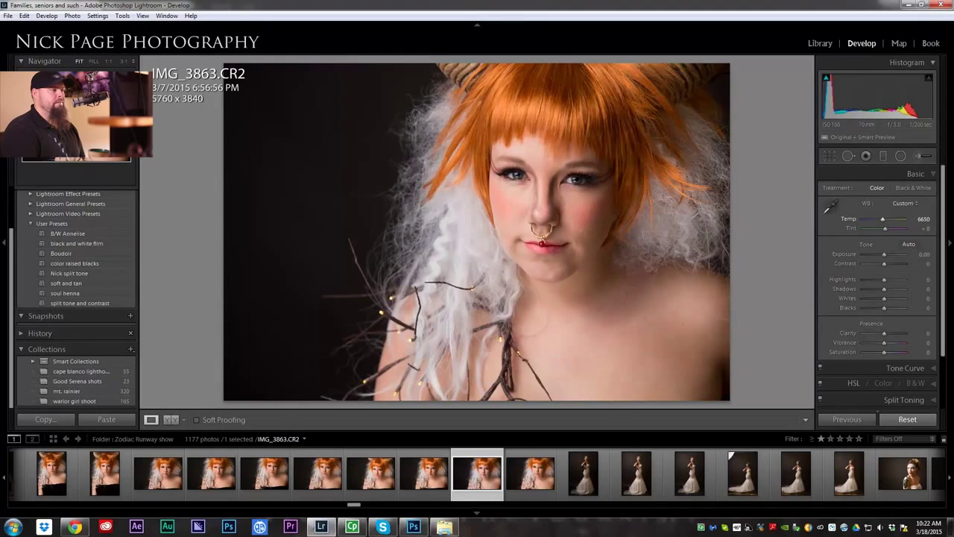
left_click_drag(924, 222, 929, 229)
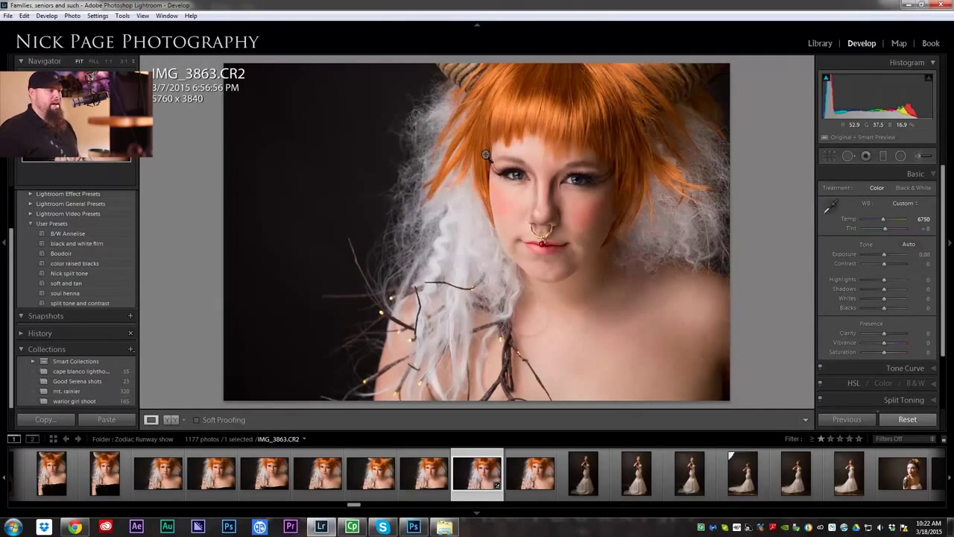
Heal the blemishes on the shaded cheek beside the mouth and below the blush using the Spot Removal tool.
left_click(848, 156)
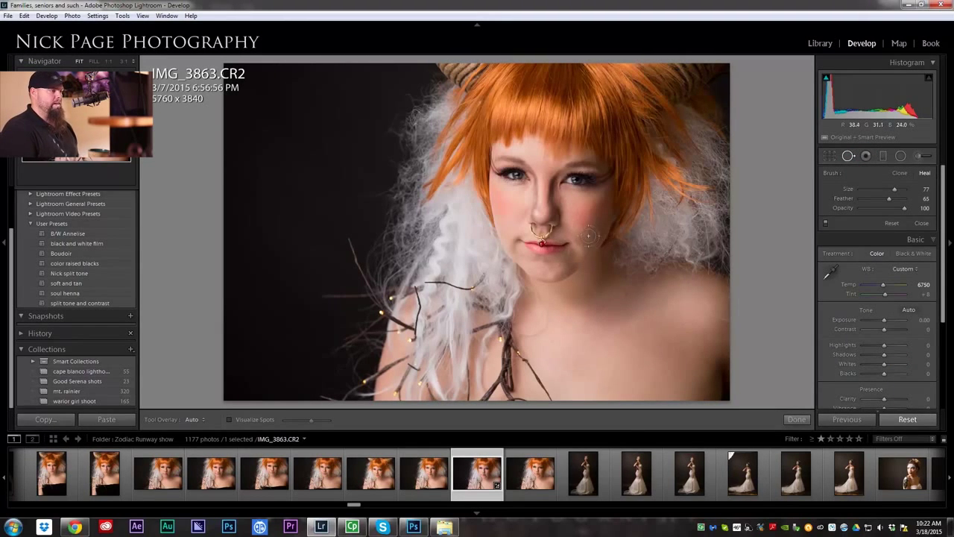
key("z")
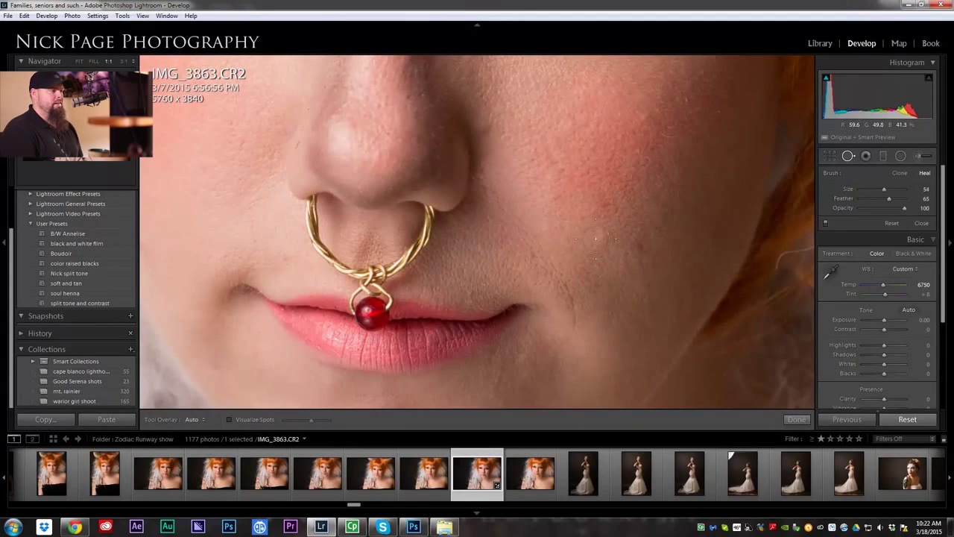
left_click(596, 238)
left_click_drag(609, 296, 592, 305)
left_click(636, 249)
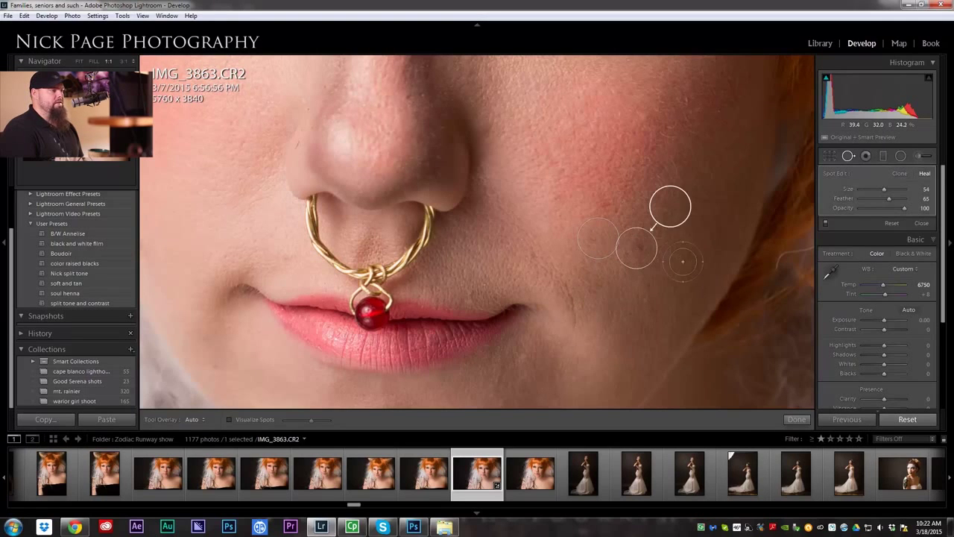
left_click(650, 287)
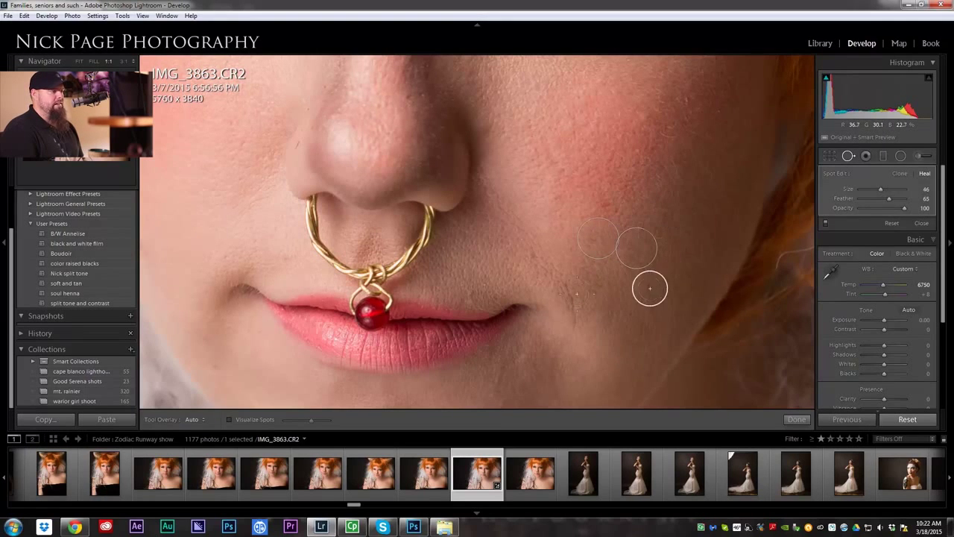
left_click(530, 252)
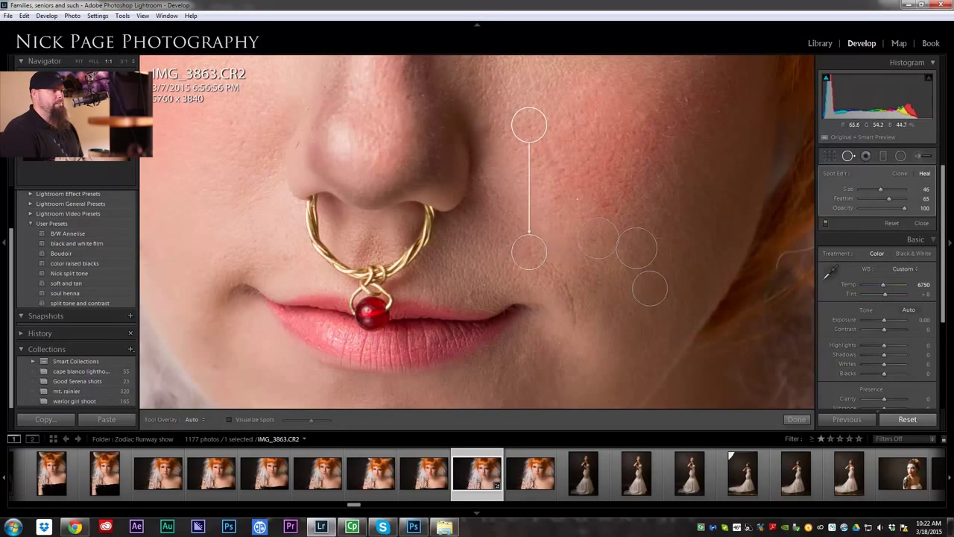
scroll(609, 207, "up", 2)
left_click(608, 207)
mouse_move(653, 182)
left_mouse_down()
mouse_move(675, 80)
mouse_move(614, 125)
left_mouse_up()
Heal the small spots between the nose and the inner corner of the eye on the shaded side.
left_click_drag(417, 149, 568, 373)
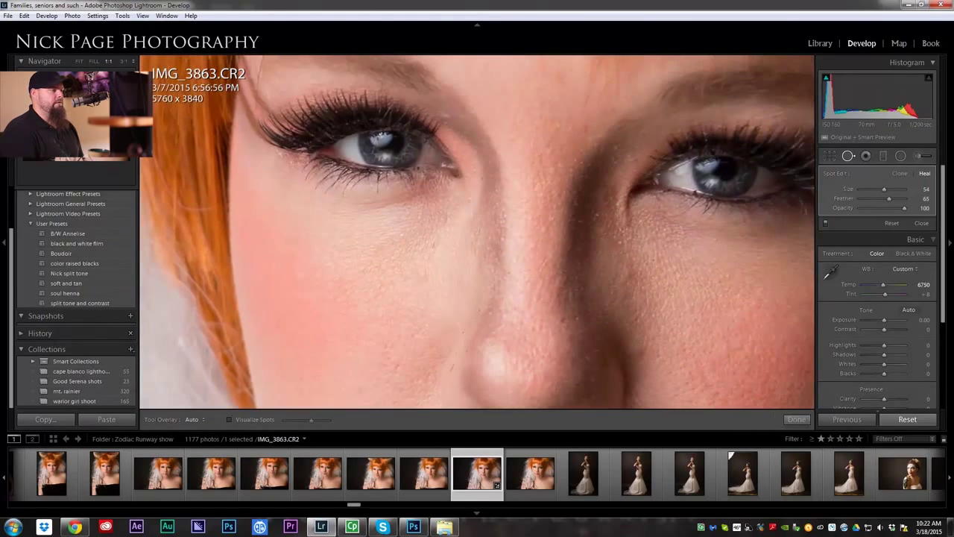
left_click(624, 272)
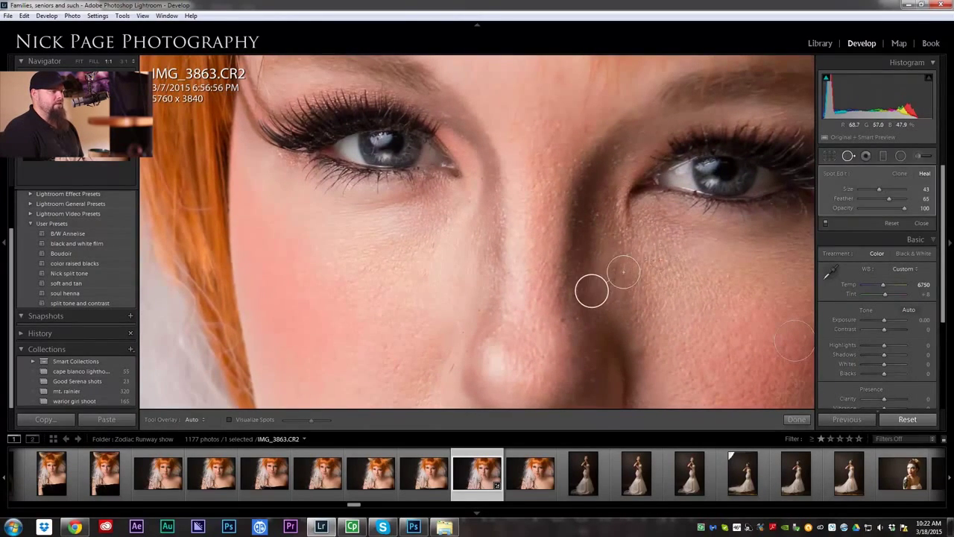
left_click_drag(603, 299, 642, 300)
scroll(654, 258, "down", 2)
left_click(655, 258)
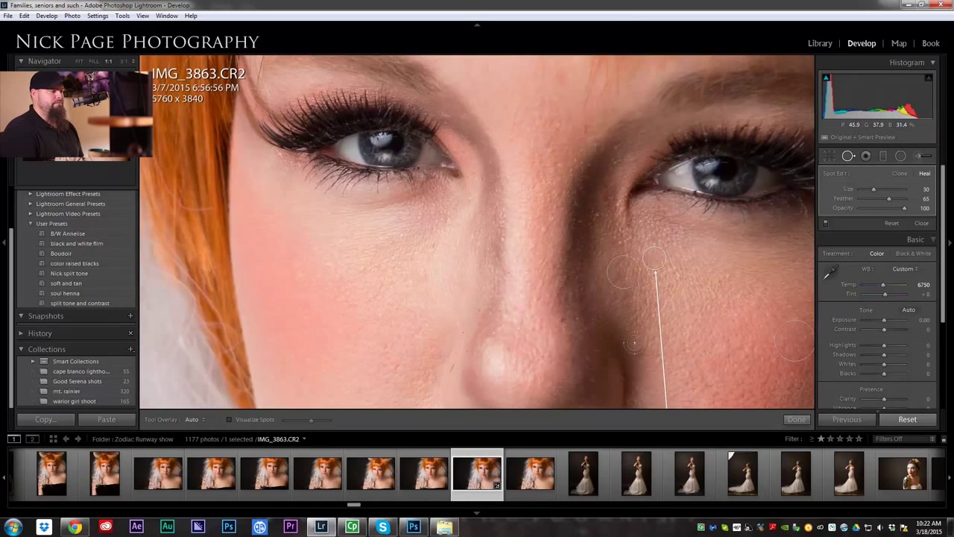
left_click(641, 345)
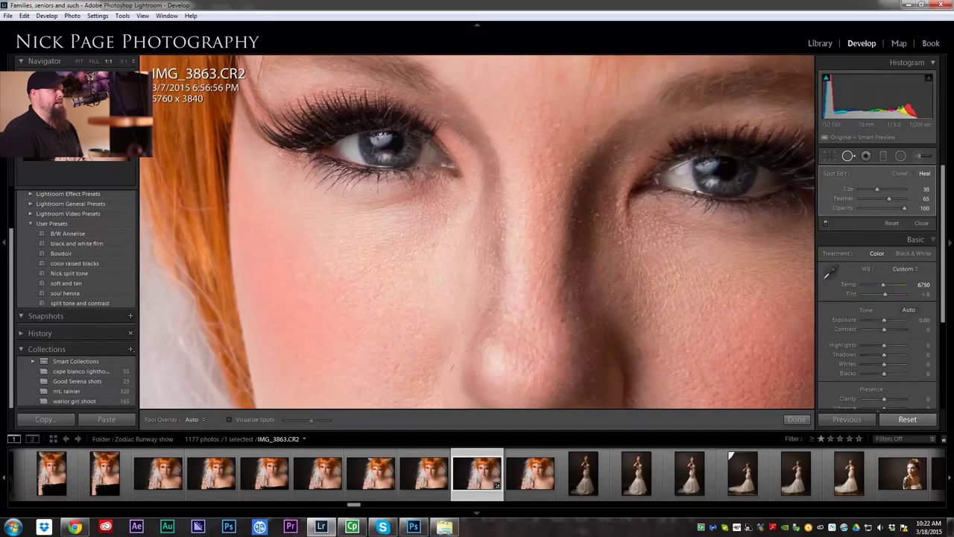
Heal the blemishes on the chin and along the jaw below the lower lip with a brush size of about 38.
left_click_drag(87, 119, 92, 127)
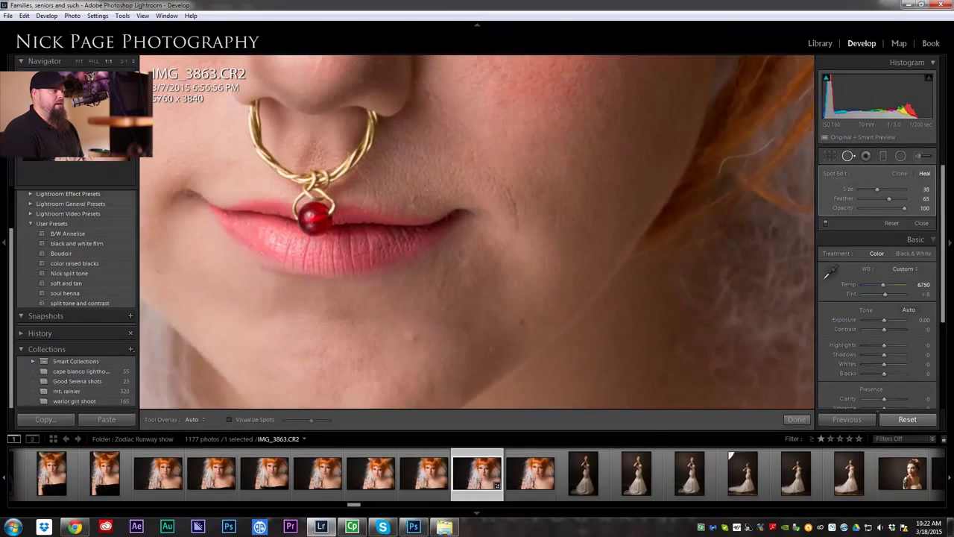
left_click(412, 337)
key("bracketleft")
left_click(521, 321)
left_click(447, 308)
left_click(524, 324)
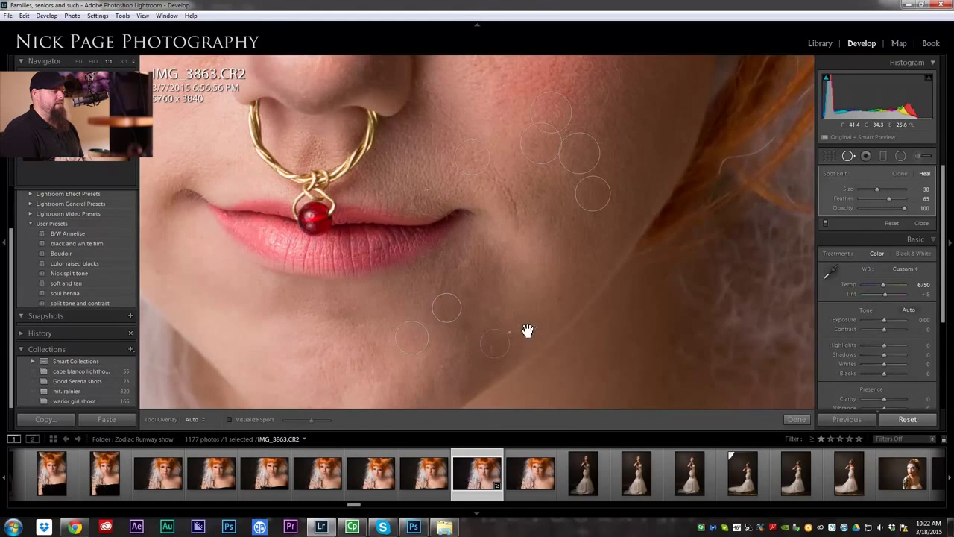
left_click(489, 350)
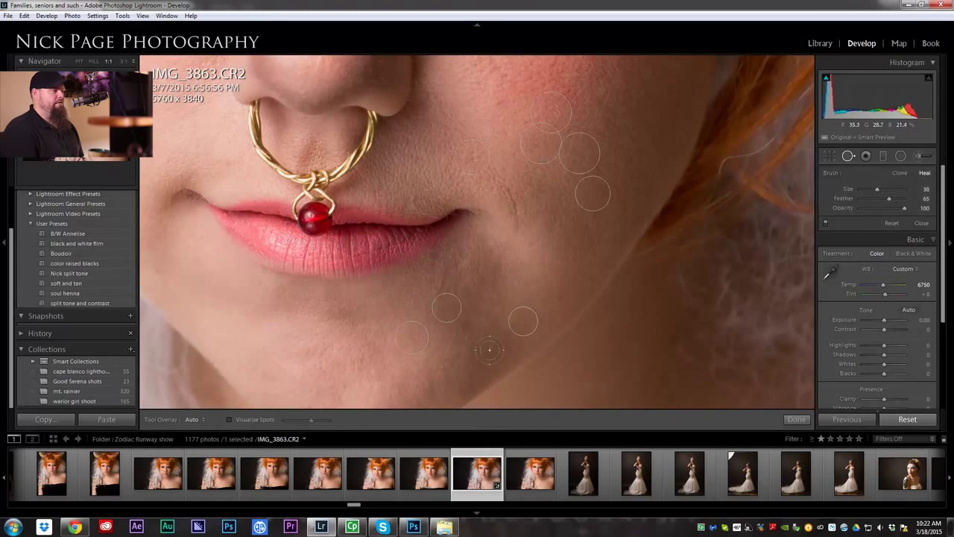
Heal the crease beside the mouth corner and a small spot on the nearby cheek.
key("bracketleft")
key("bracketleft")
left_click(595, 216)
key("bracketright")
key("bracketright")
key("bracketright")
left_click_drag(501, 176, 518, 239)
key("bracketleft")
key("bracketleft")
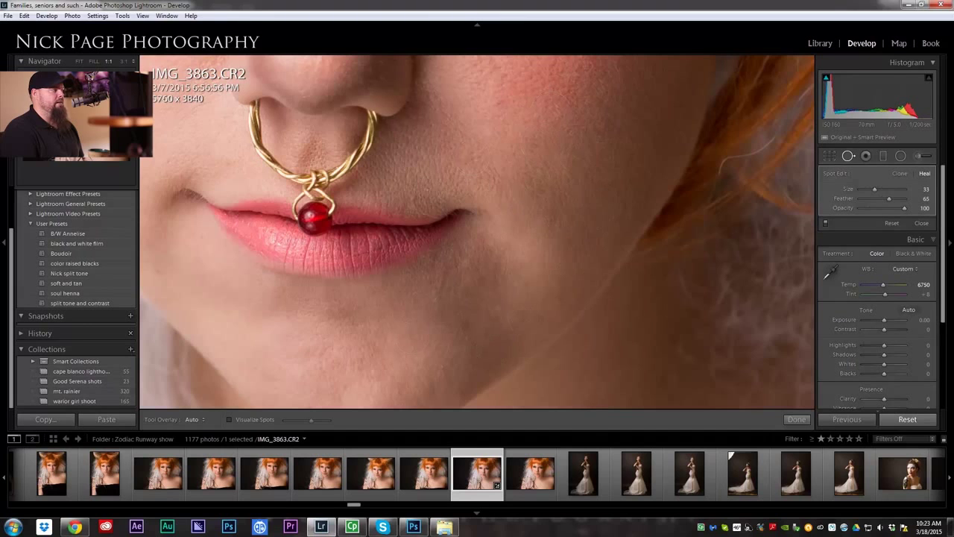
Heal the small spots on the upper cheek beneath the shaded eye with a brush size of 28.
mouse_move(468, 149)
left_mouse_down()
mouse_move(455, 80)
mouse_move(493, 229)
mouse_move(493, 348)
left_mouse_up()
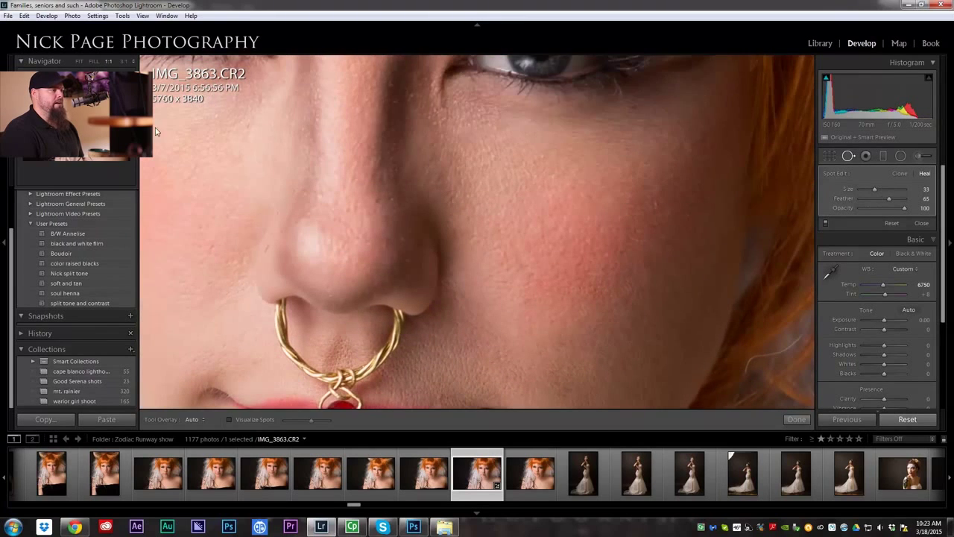
left_click(542, 152)
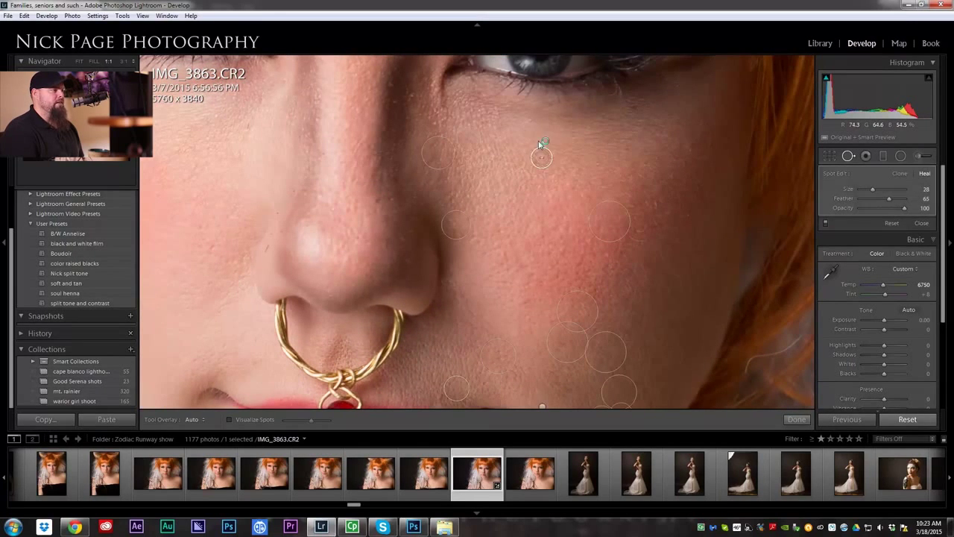
key("bracketleft")
left_click(529, 120)
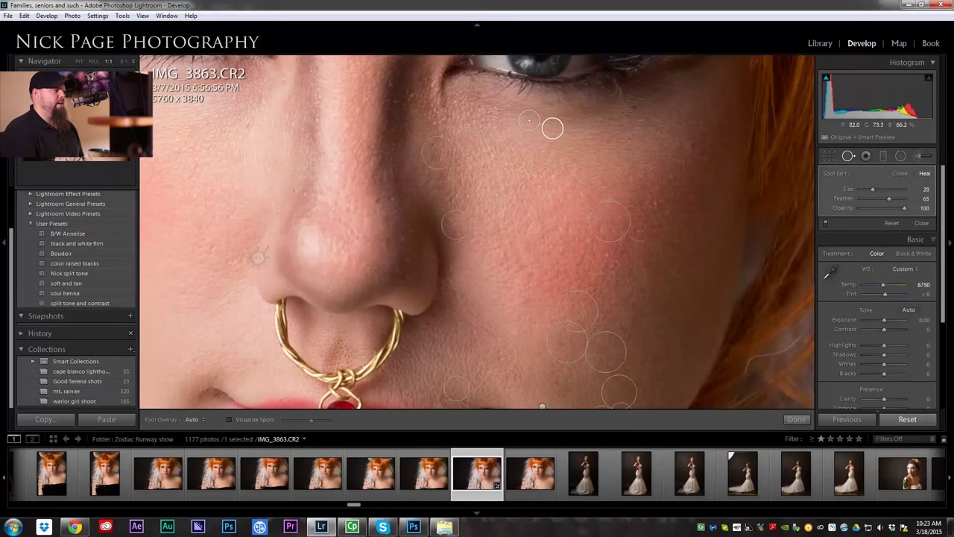
Heal the spots beside the nose on the brighter side of the face at brush size 25, and close Spot Removal.
left_click(267, 247)
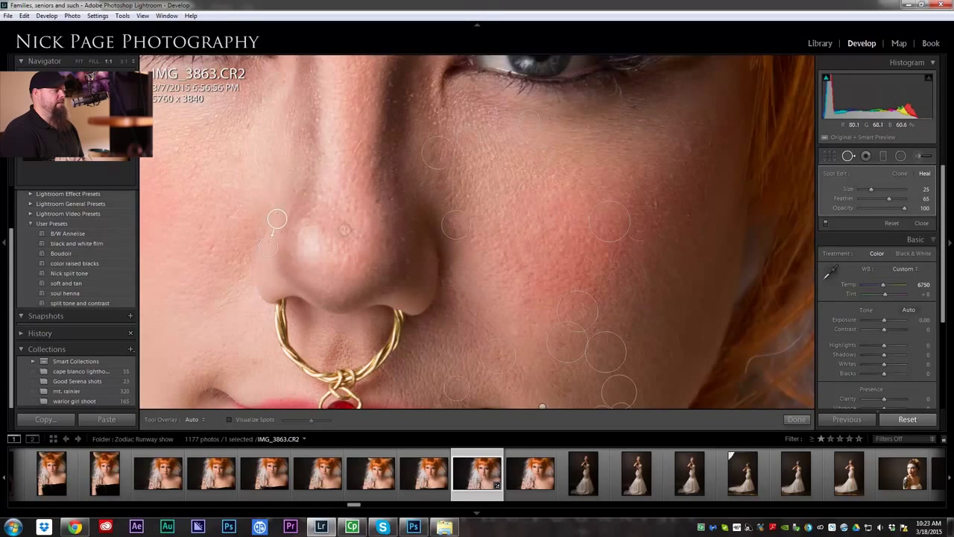
left_click_drag(280, 222, 279, 232)
left_click(280, 211)
left_click(292, 196)
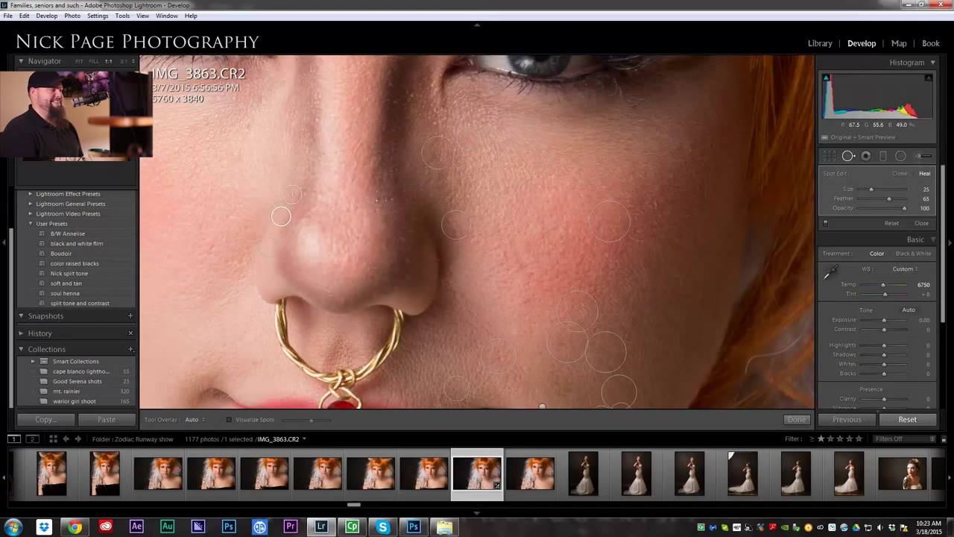
mouse_move(88, 123)
left_mouse_down()
mouse_move(84, 112)
mouse_move(84, 141)
mouse_move(81, 128)
left_mouse_up()
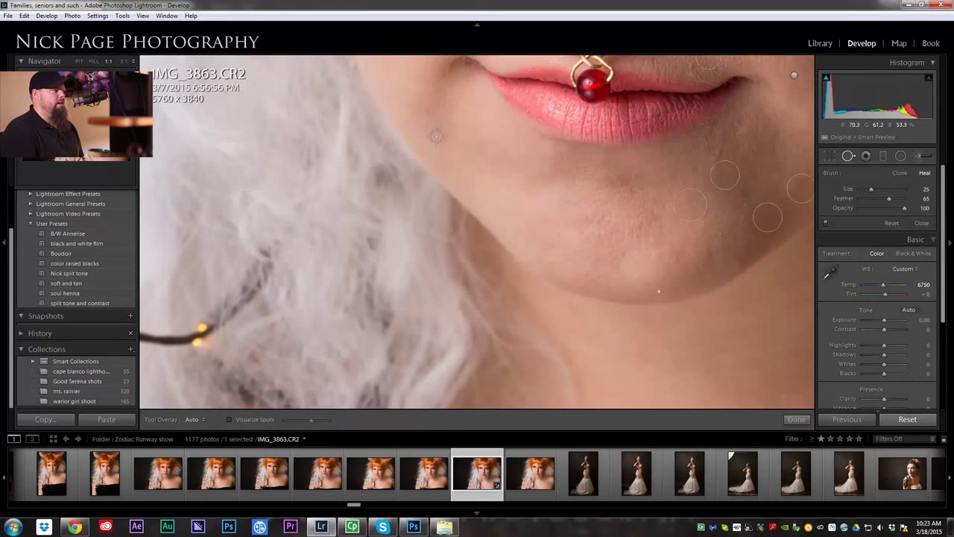
left_click(97, 61)
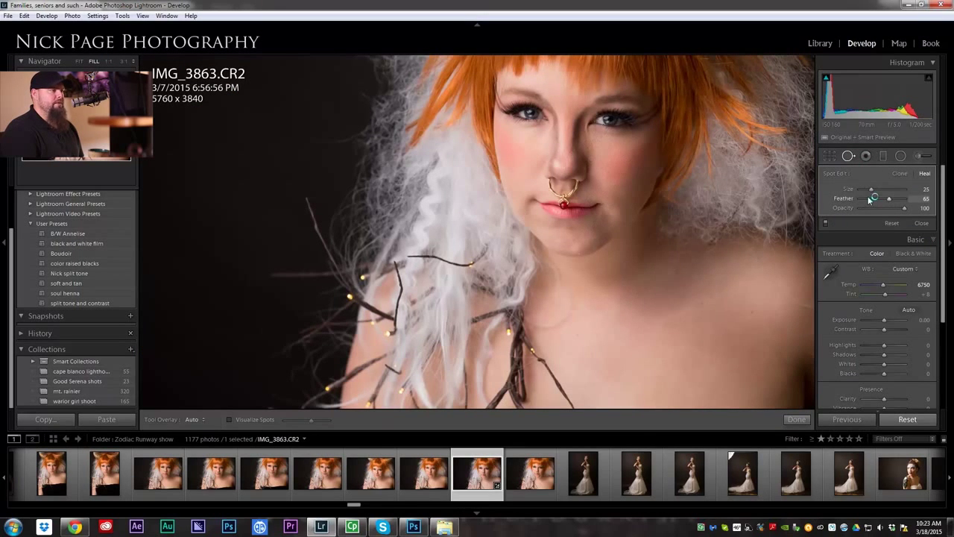
left_click(848, 156)
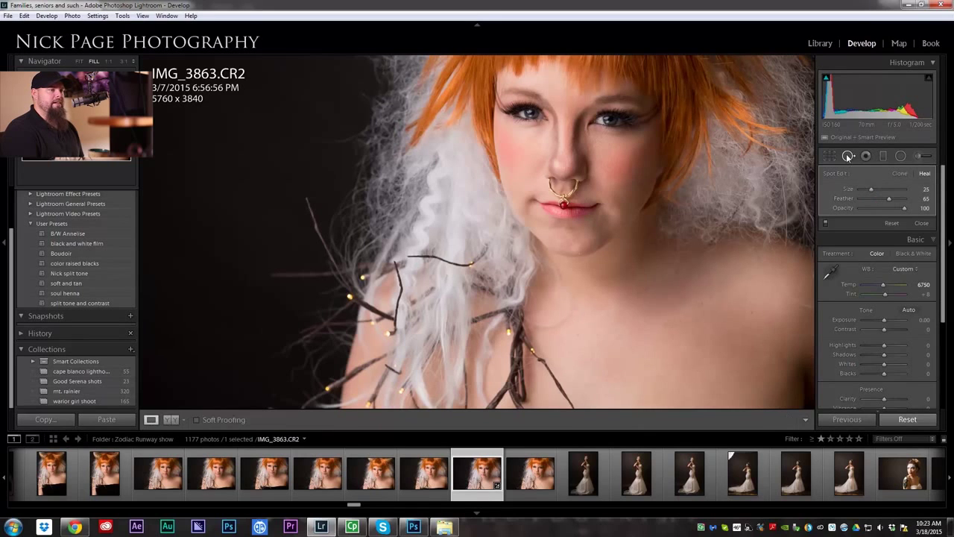
Paint over the facial skin with an adjustment brush set to clarity -33, sharpness 49 and flow 100.
left_click(922, 157)
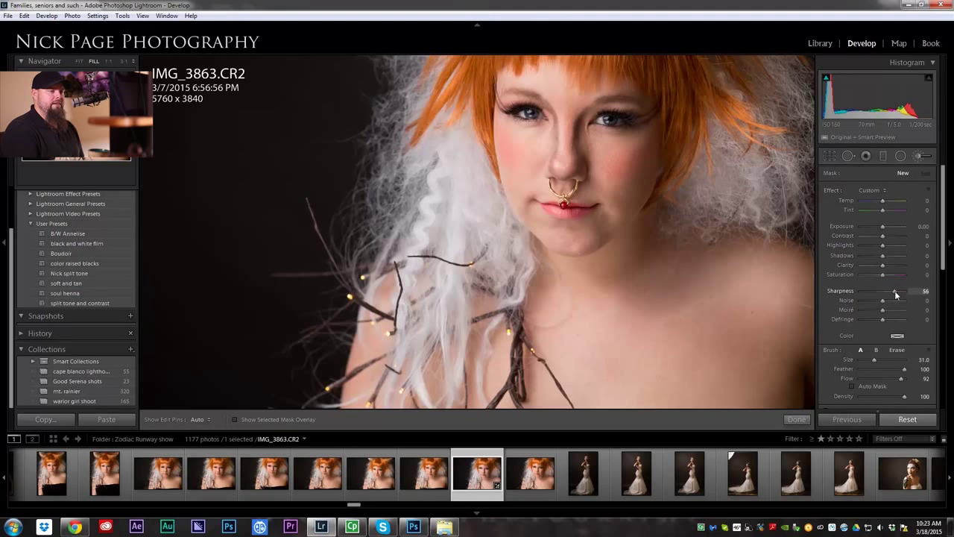
left_click_drag(884, 270, 876, 271)
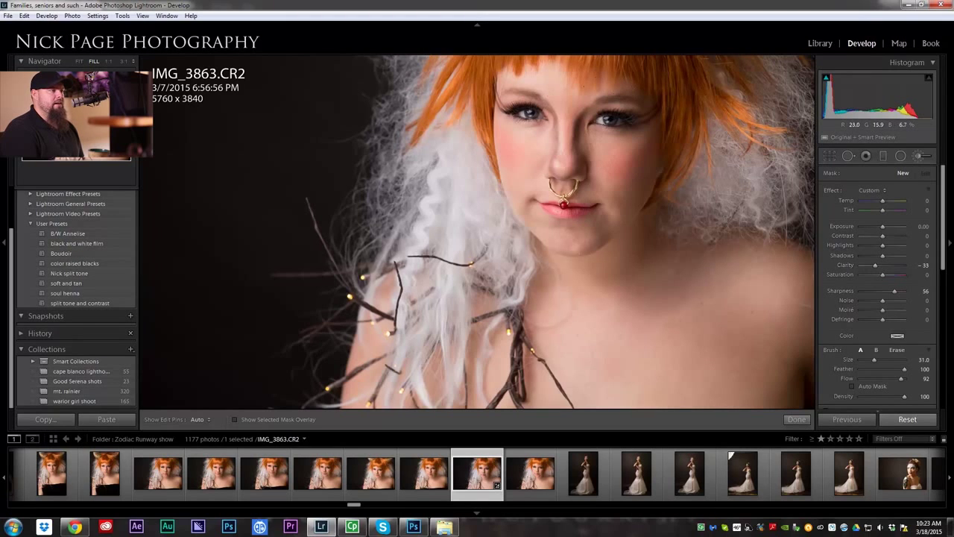
key("[")
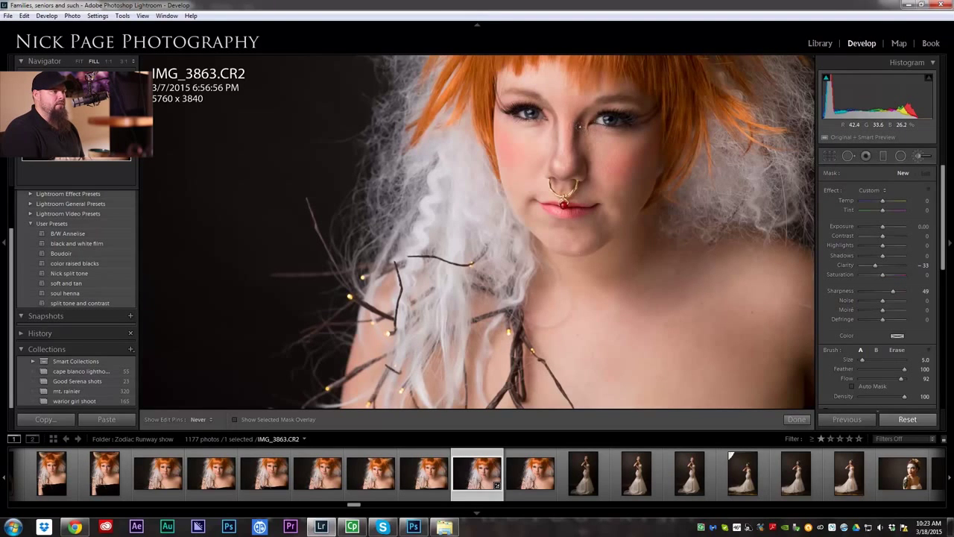
left_click_drag(901, 378, 906, 378)
left_click_drag(581, 132, 617, 154)
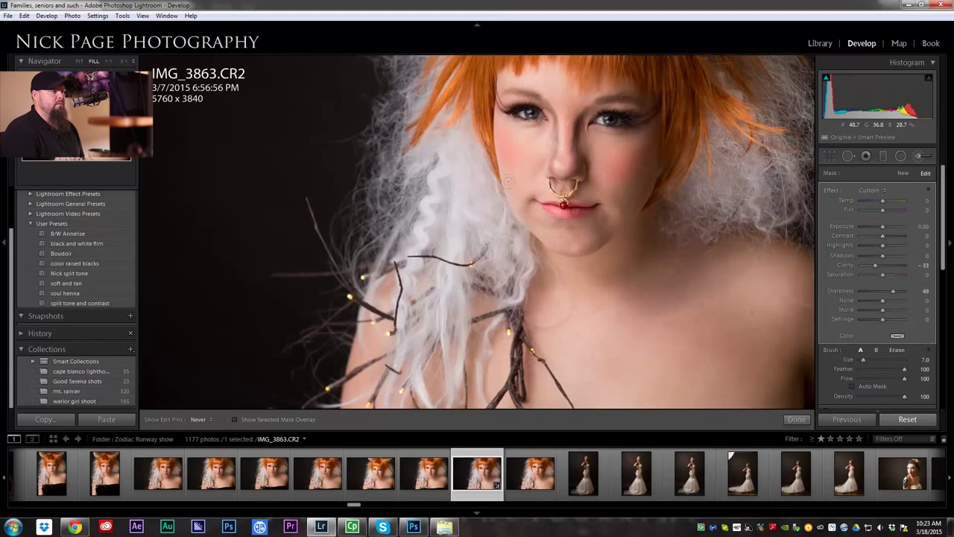
key("h")
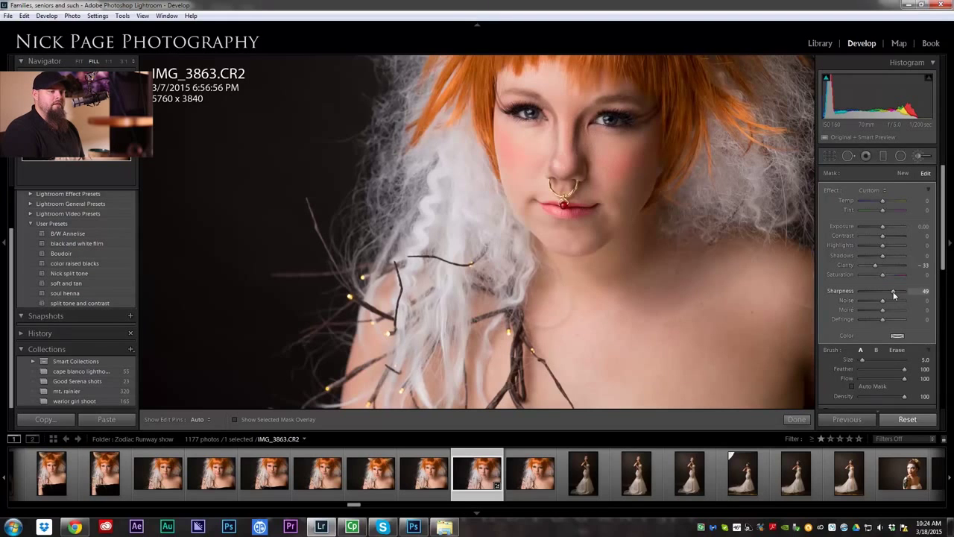
Set the face's brush adjustment to clarity -38 and sharpness 40.
left_click_drag(892, 292, 891, 292)
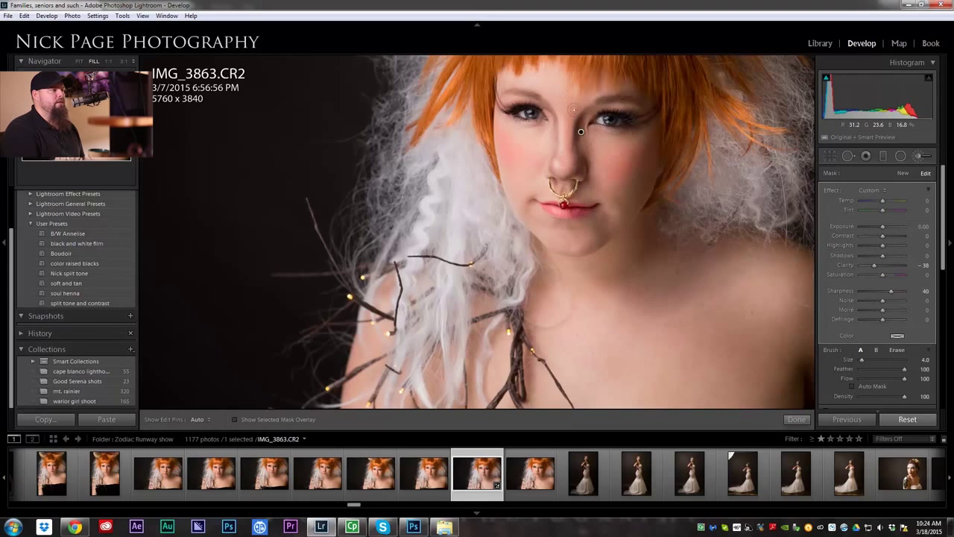
left_click(581, 132)
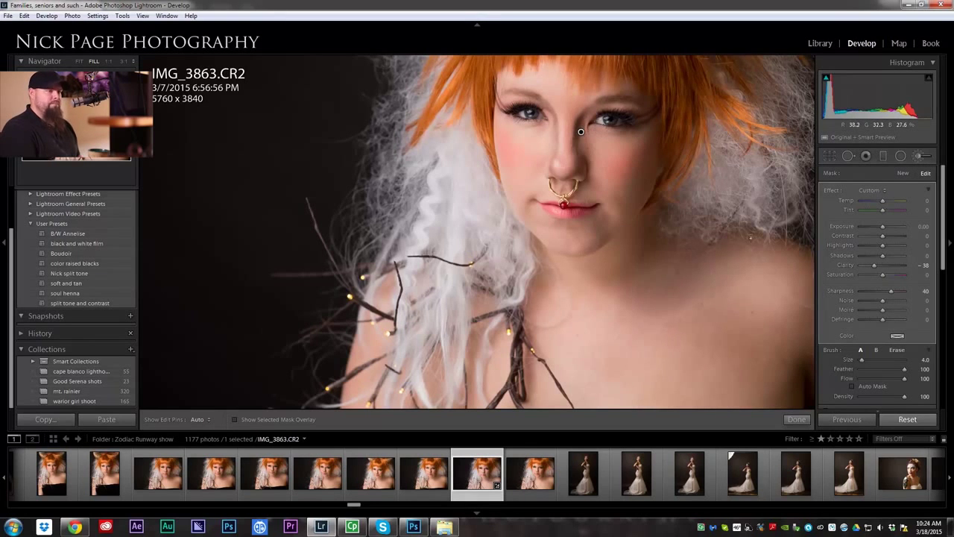
left_click(849, 156)
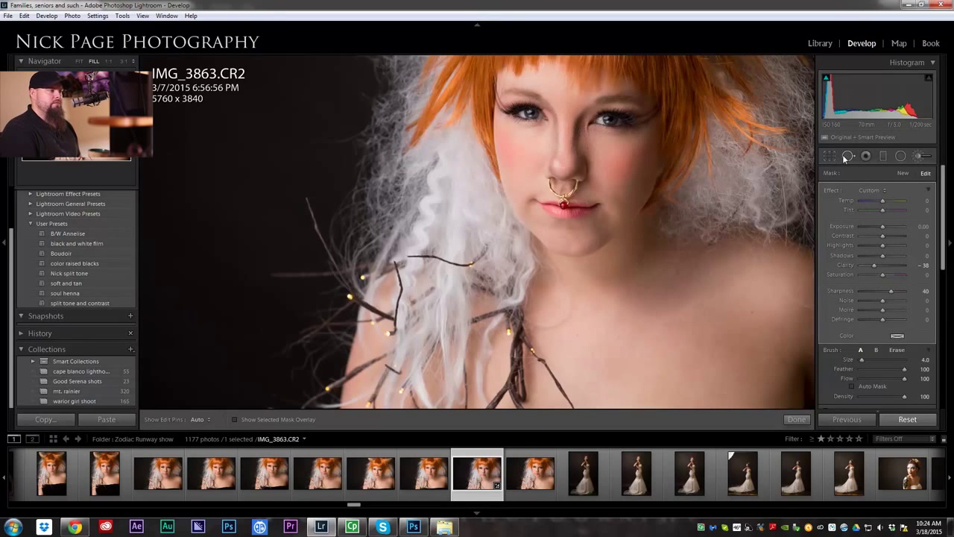
left_click(587, 259)
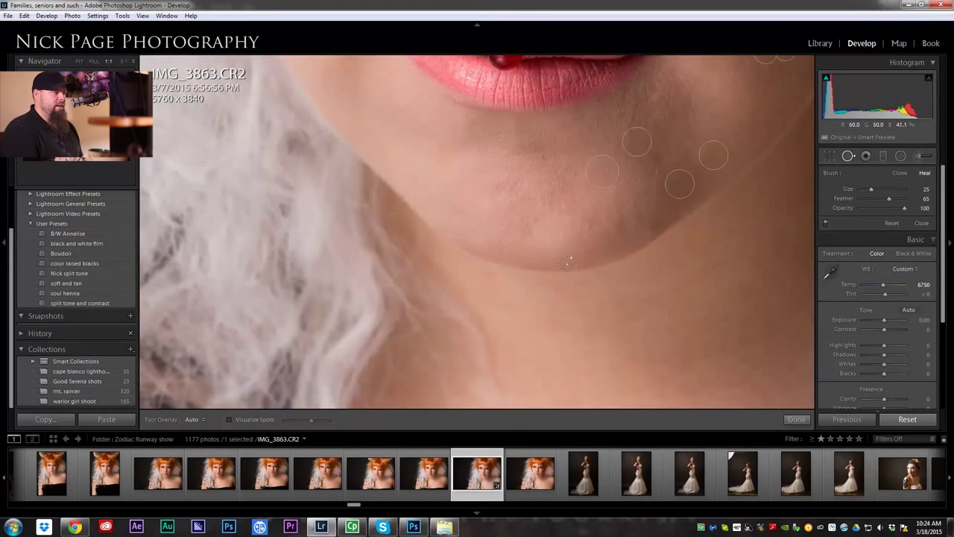
left_click(848, 155)
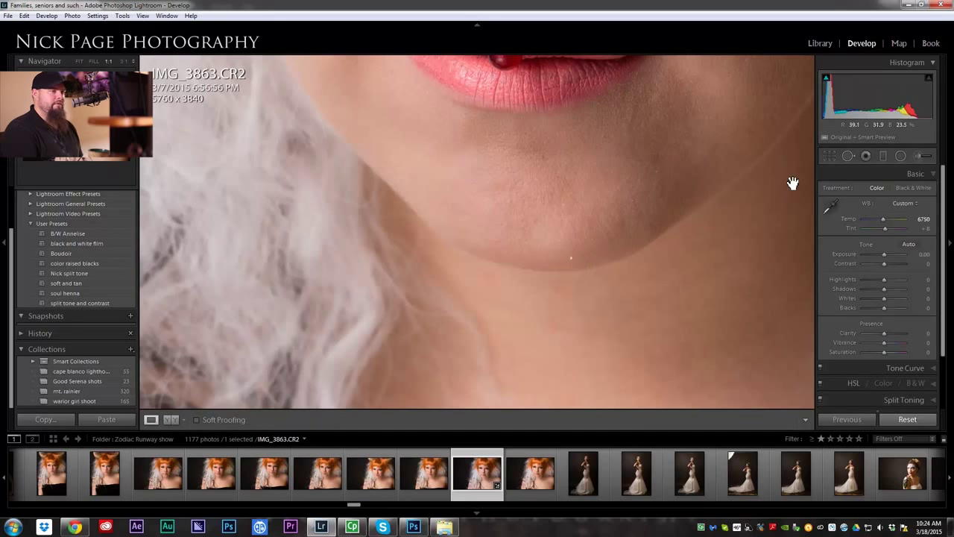
Heal the bright spot on the lower edge of the chin at brush size 22, and close Spot Removal.
left_click(849, 156)
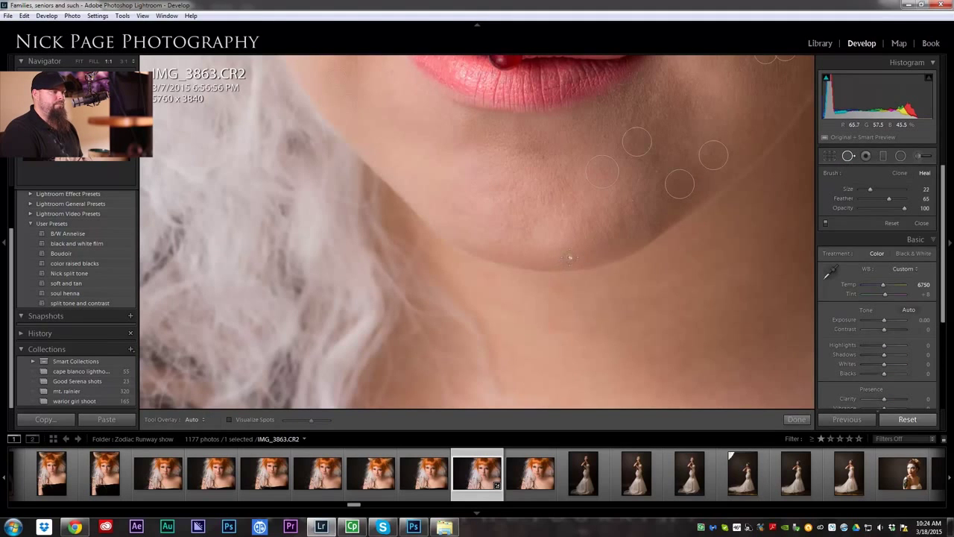
left_click(570, 259)
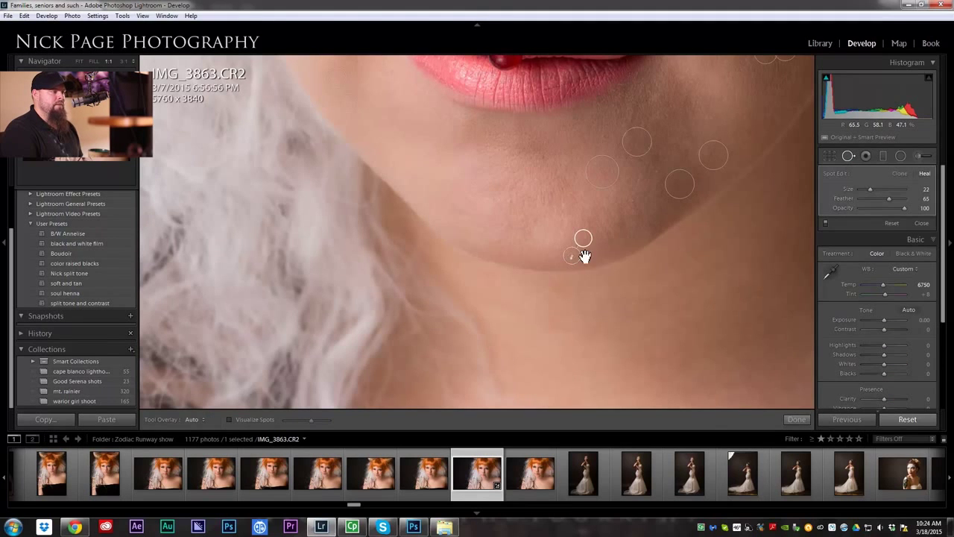
left_click(849, 156)
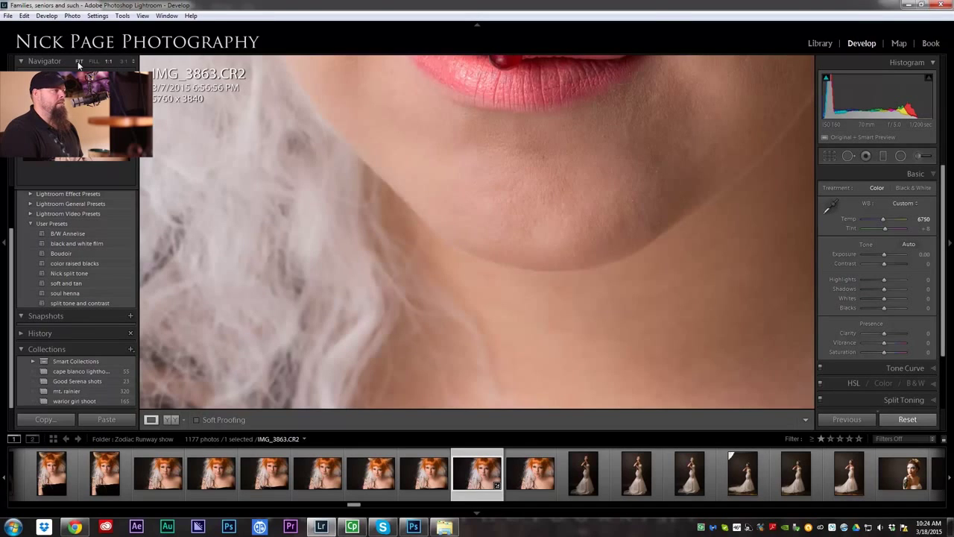
left_click(79, 61)
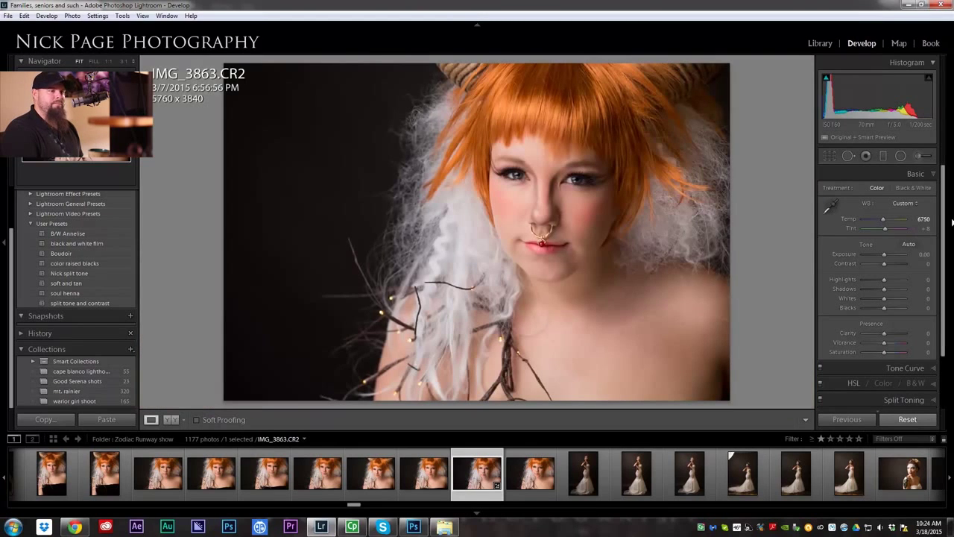
Paint over the neck and chest skin with a new adjustment brush set to clarity -61 and sharpness 22.
left_click(924, 156)
double_click(830, 191)
left_click_drag(883, 291, 871, 269)
scroll(554, 188, "up", 5)
scroll(609, 309, "up", 4)
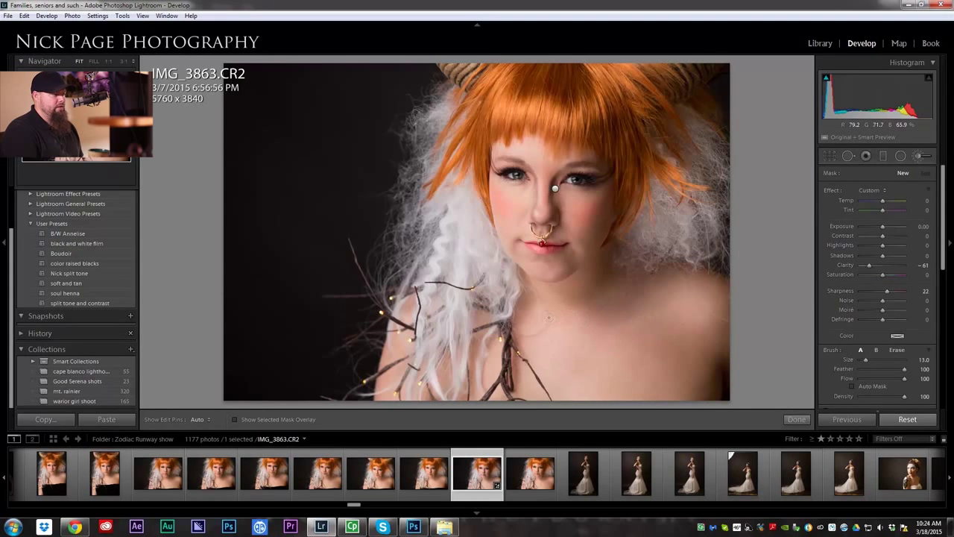
key("h")
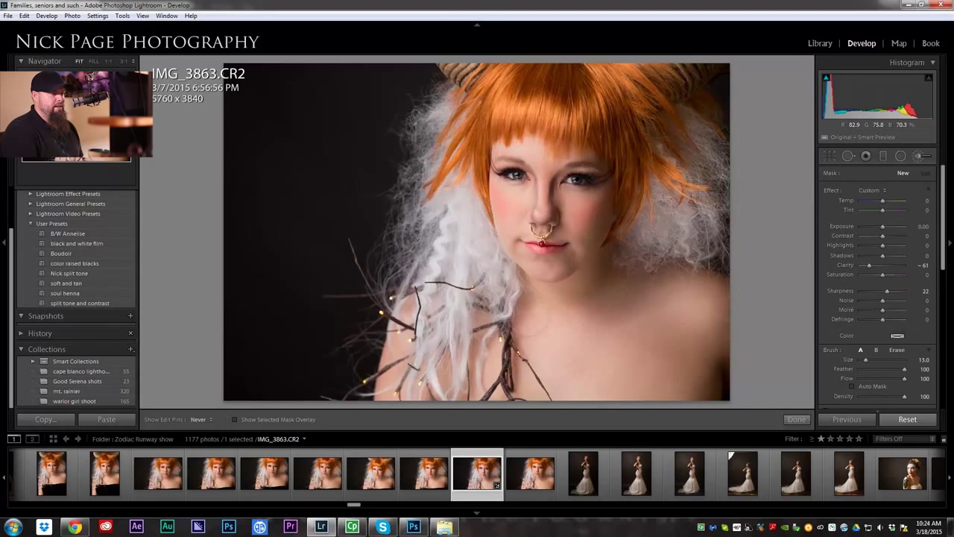
left_click(564, 339)
scroll(563, 339, "down", 4)
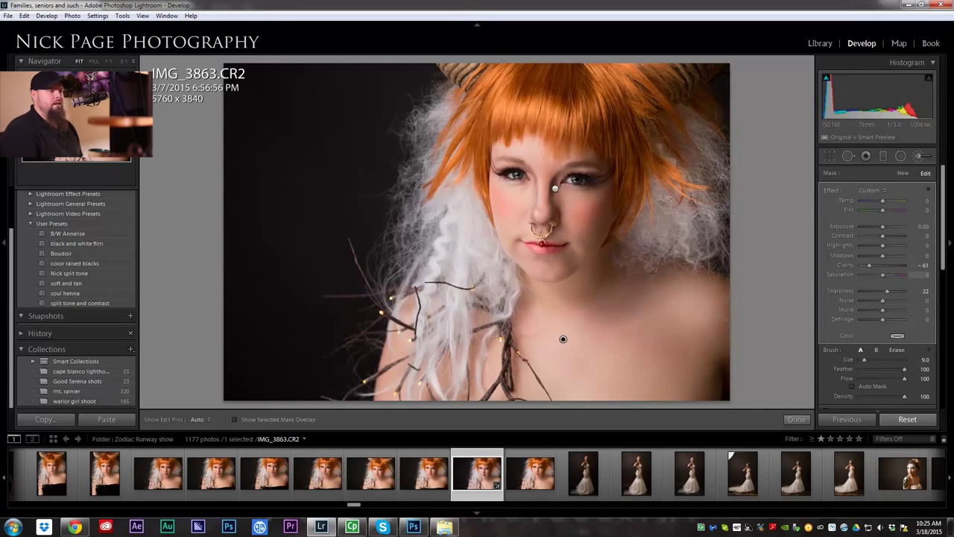
Paint over the shaded eye's iris with a new adjustment brush set to exposure 0.41, shadows 1, clarity 45 and sharpness 72.
left_click(903, 173)
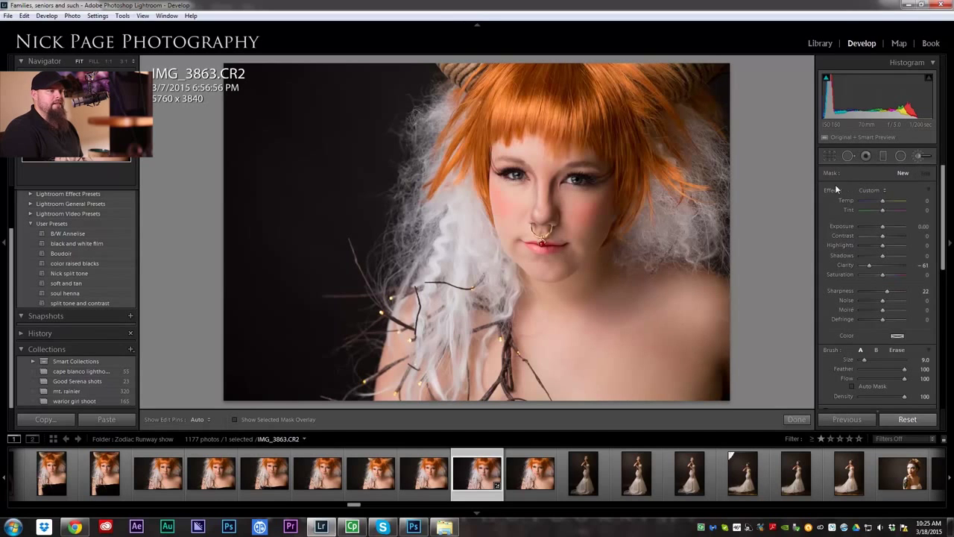
double_click(830, 188)
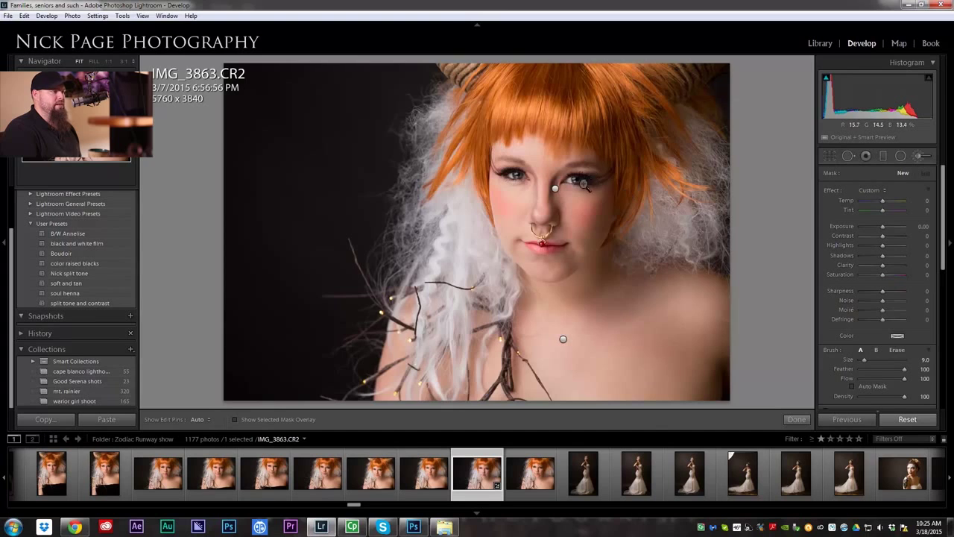
key("z")
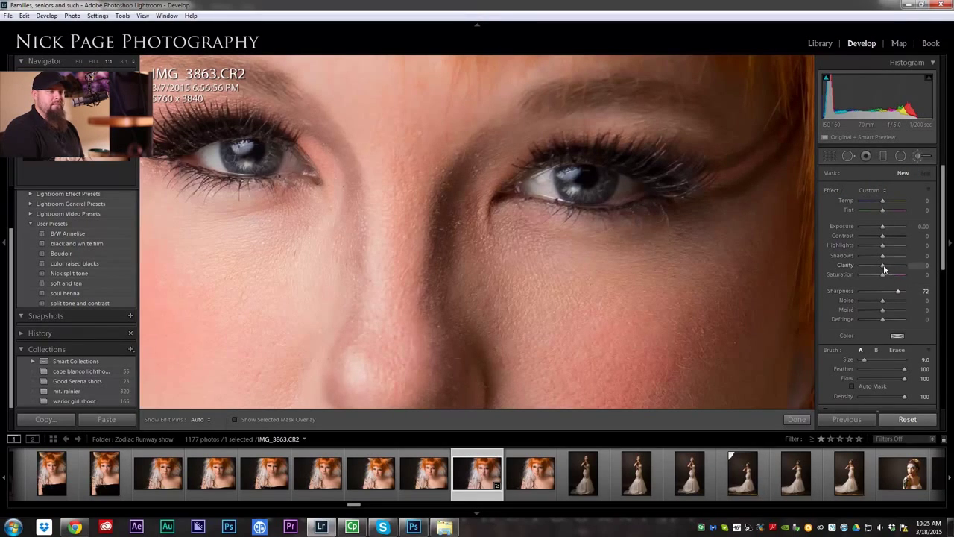
left_click_drag(883, 265, 893, 266)
left_click_drag(886, 226, 889, 228)
scroll(589, 169, "down", 3)
key("h")
mouse_move(601, 179)
left_mouse_down()
mouse_move(596, 186)
mouse_move(571, 176)
left_mouse_up()
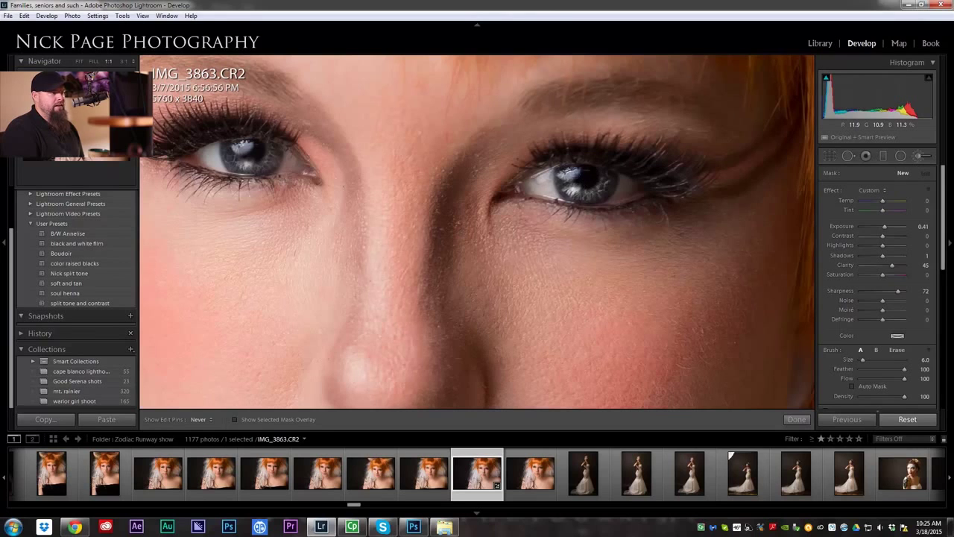
left_click_drag(596, 165, 599, 173)
Paint the same eye adjustment over the iris on the brighter side of the face, reducing the brush size to 5 and 4.
left_click_drag(236, 147, 260, 161)
key("h")
key("bracketleft")
left_click_drag(246, 145, 260, 146)
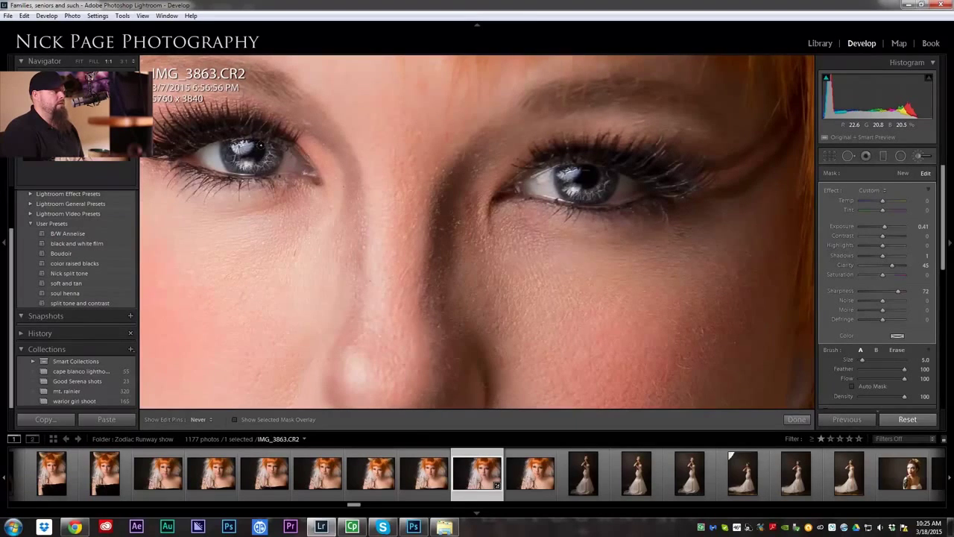
key("bracketleft")
key("h")
key("h")
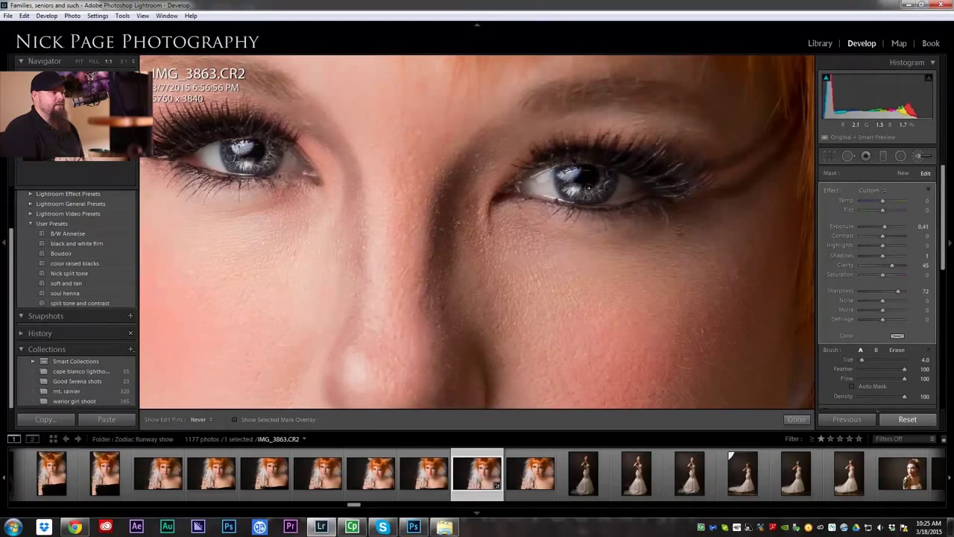
key("h")
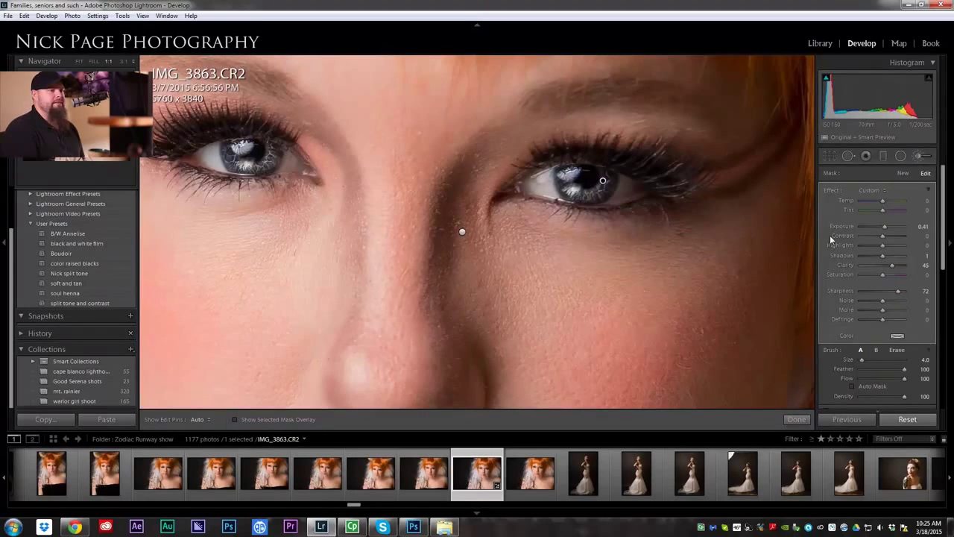
Paint over the eyelashes of both eyes with a new adjustment brush set to sharpness 56, using brush sizes 15 and 11.
left_click(900, 175)
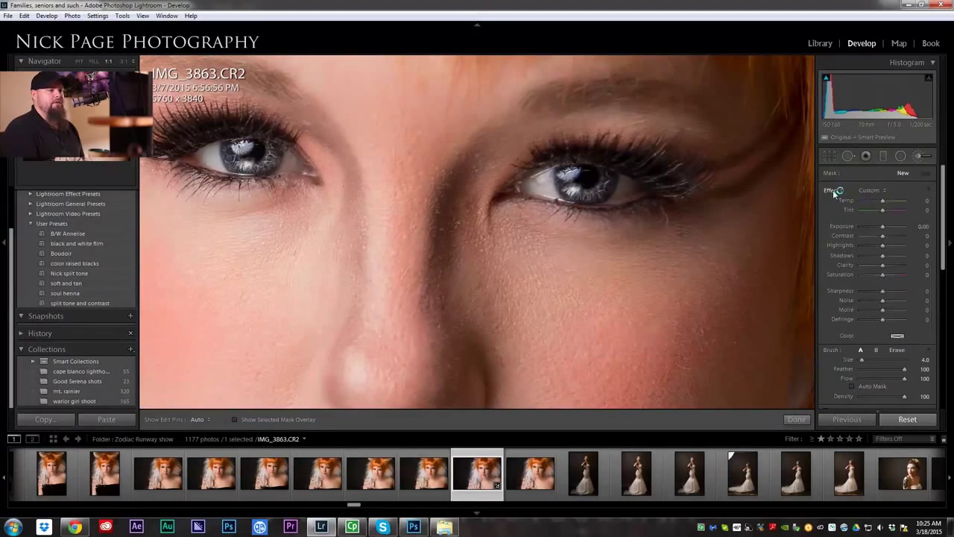
left_click_drag(885, 292, 897, 297)
scroll(603, 181, "up", 4)
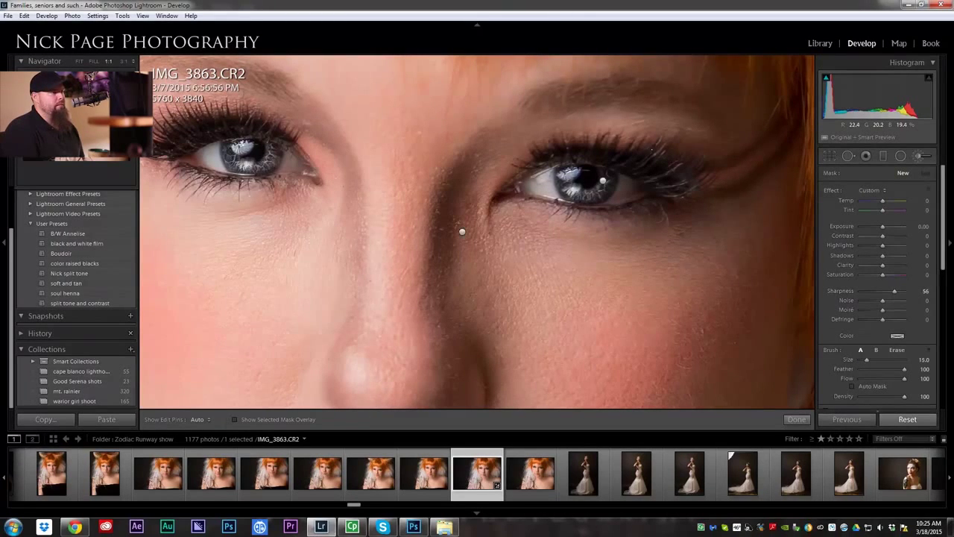
key("h")
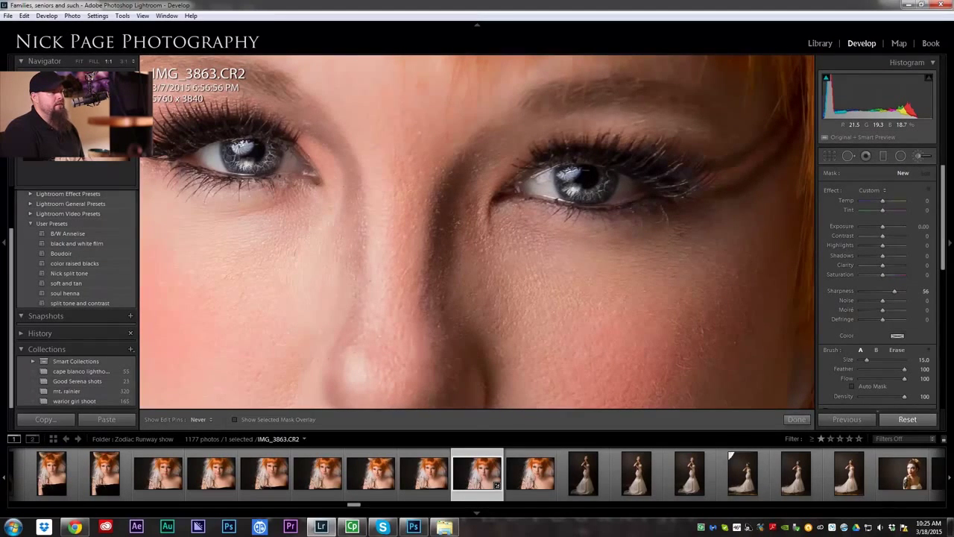
left_click(603, 181)
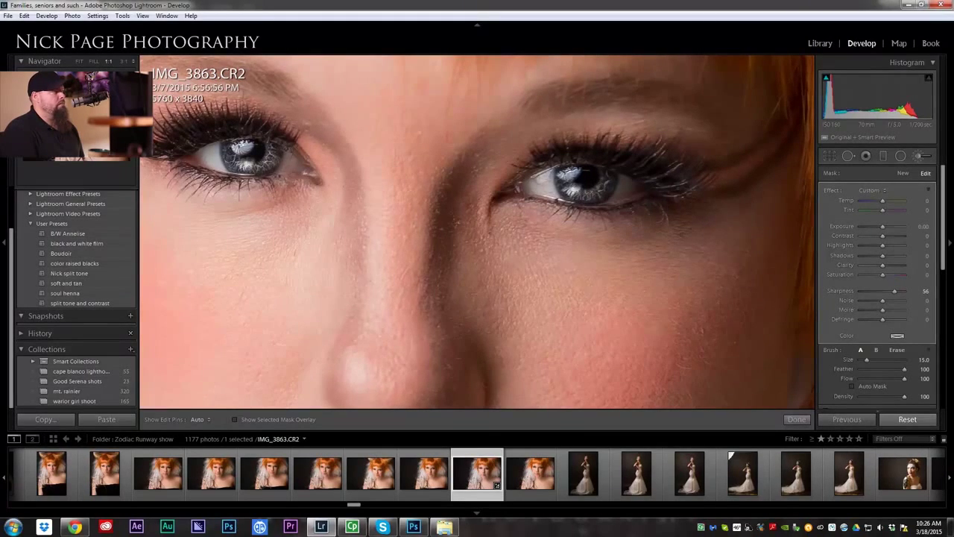
left_click_drag(603, 181, 808, 289)
key("bracketleft")
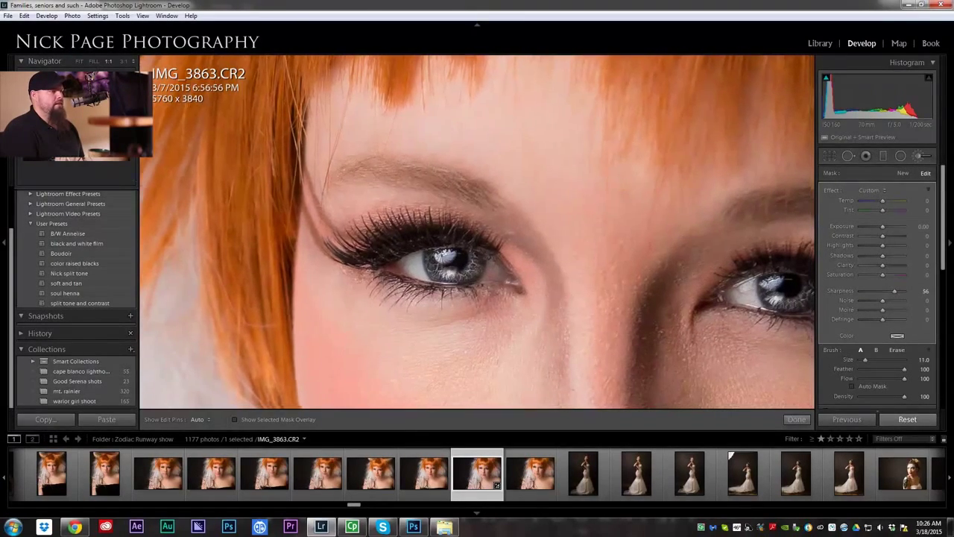
left_click_drag(73, 114, 84, 118)
key("h")
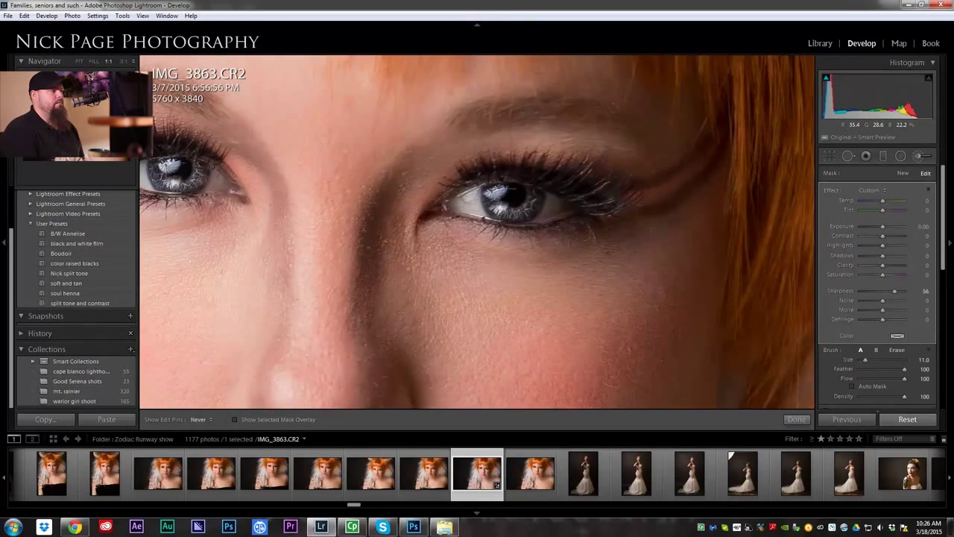
left_click(79, 62)
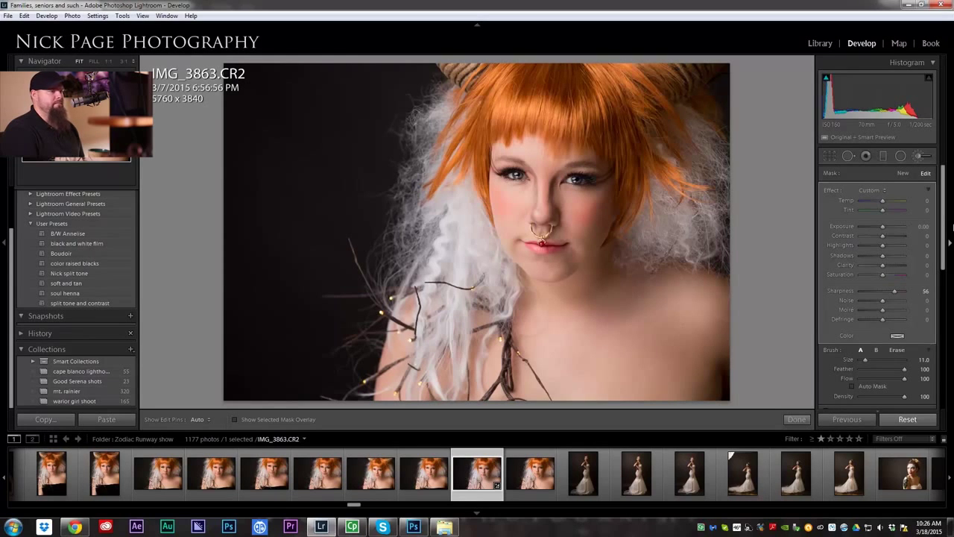
Paint over the orange hair with a new adjustment brush set to clarity 22, saturation 15 and sharpness 54.
left_click(901, 173)
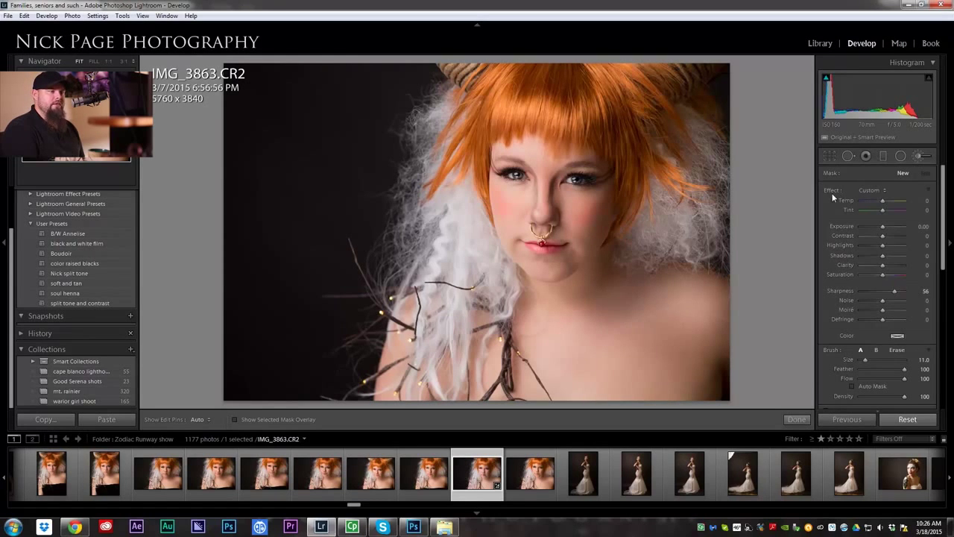
left_click_drag(884, 291, 887, 267)
scroll(562, 338, "up", 3)
key("h")
scroll(562, 339, "down", 1)
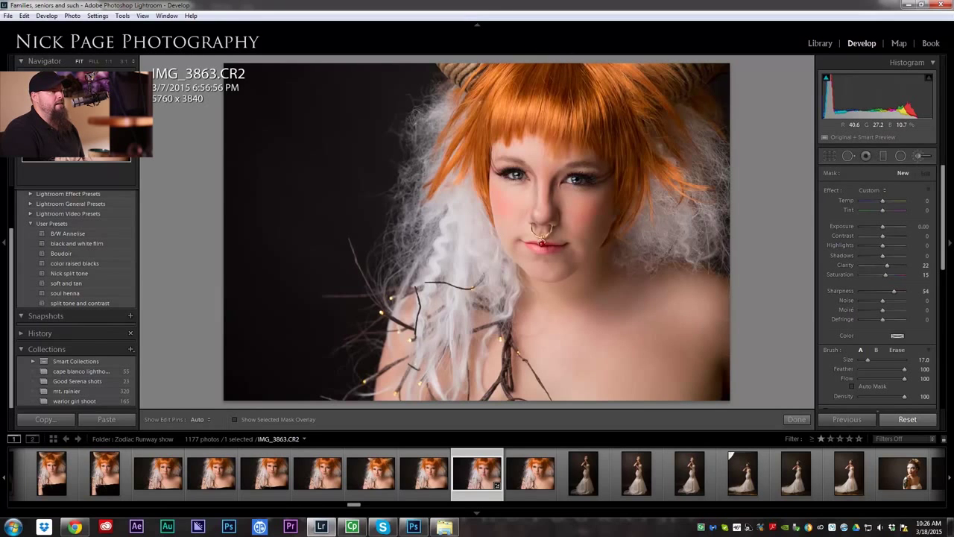
left_click(563, 338)
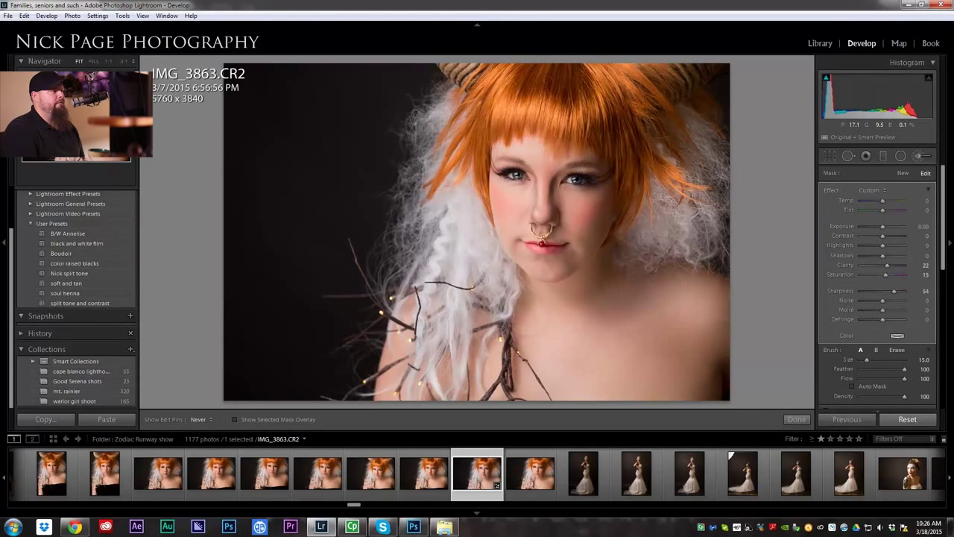
Extend the hair adjustment over the remaining hair using smaller brush sizes of 11, 13 and 10.
key("h")
scroll(564, 339, "down", 1)
key("h")
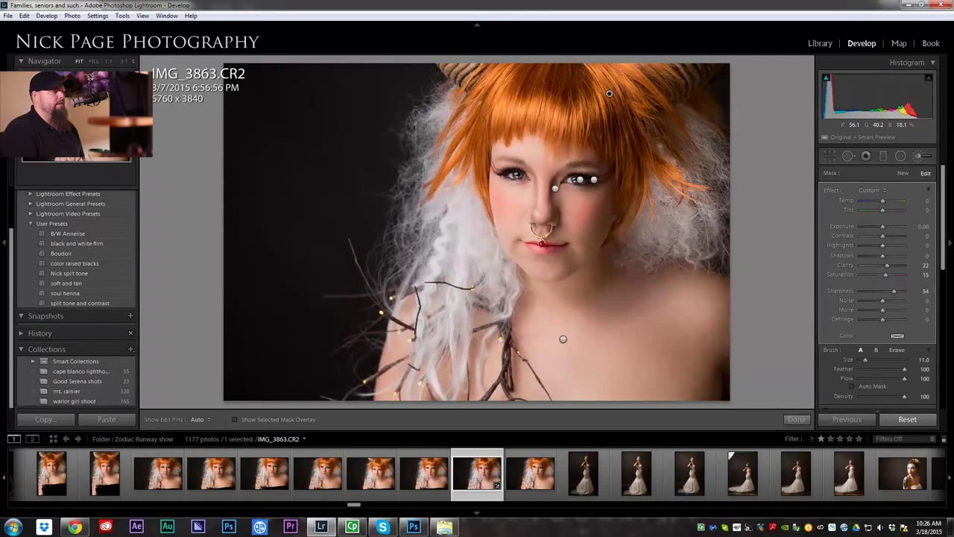
key("h")
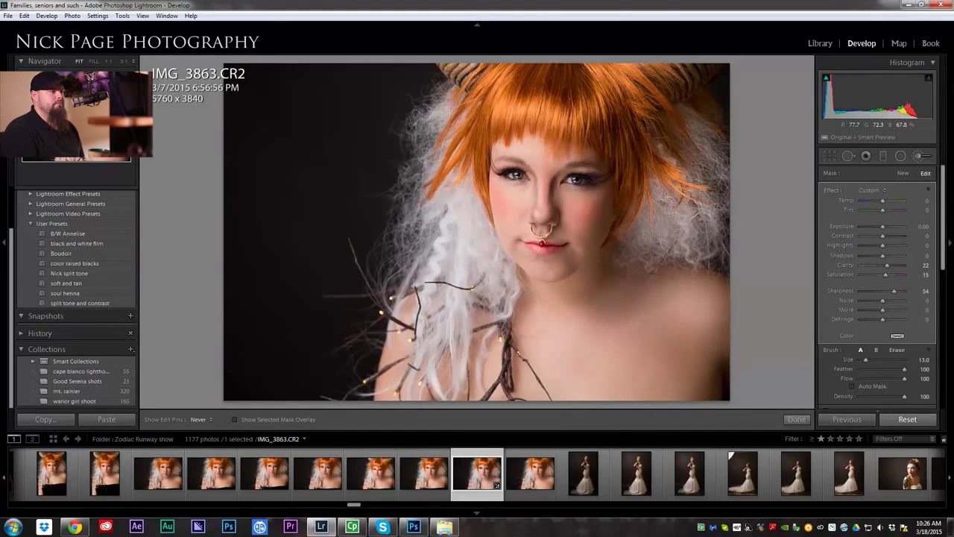
key("h")
scroll(563, 340, "down", 1)
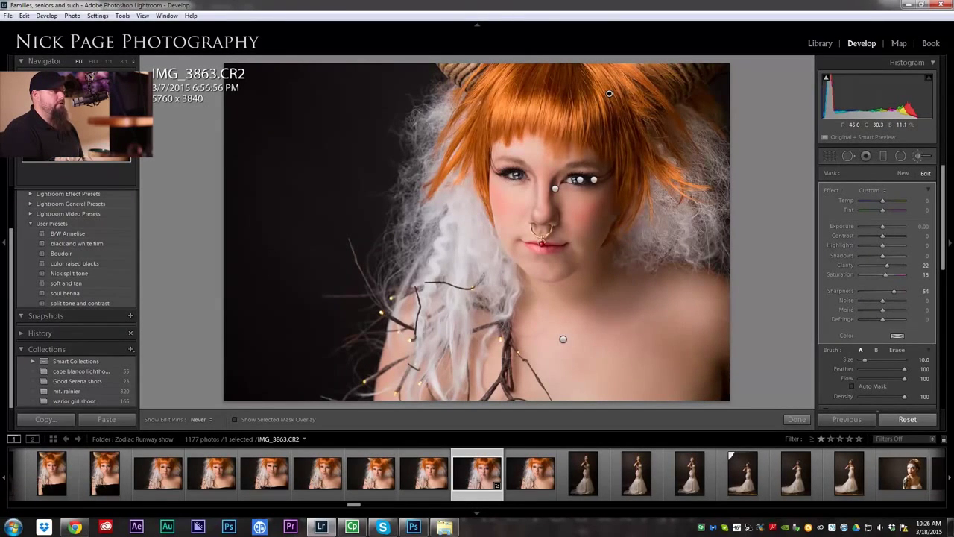
key("h")
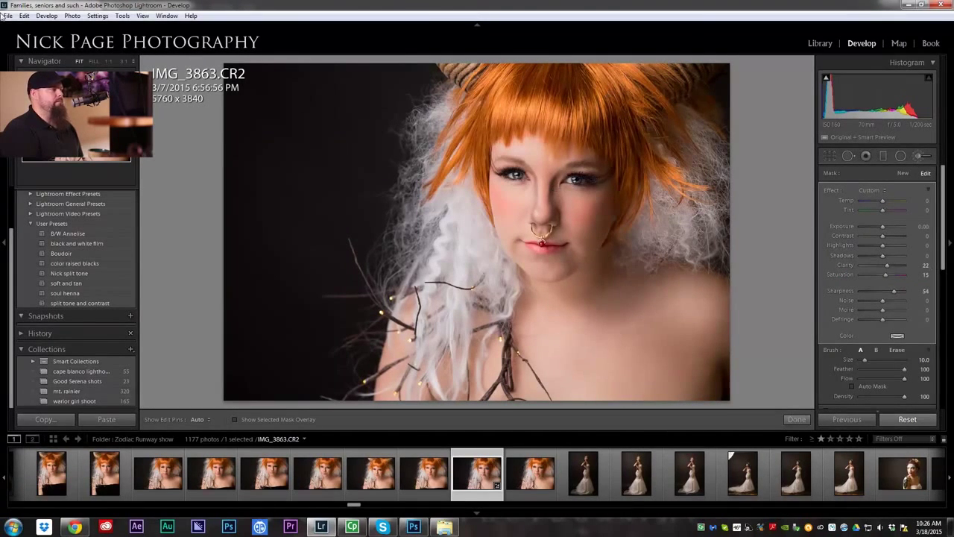
Open the retouched portrait IMG_3863.CR2 for editing in Adobe Photoshop CC.
right_click(483, 483)
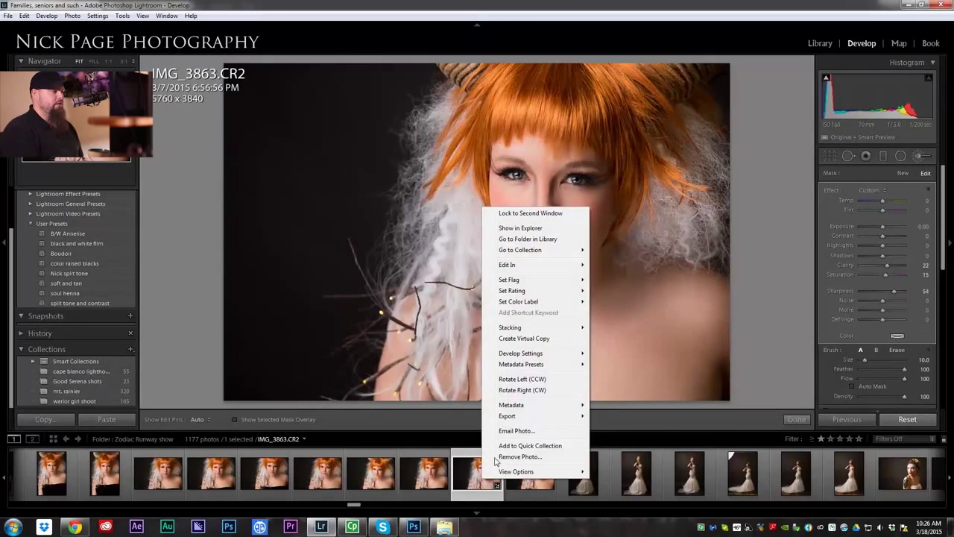
mouse_move(531, 265)
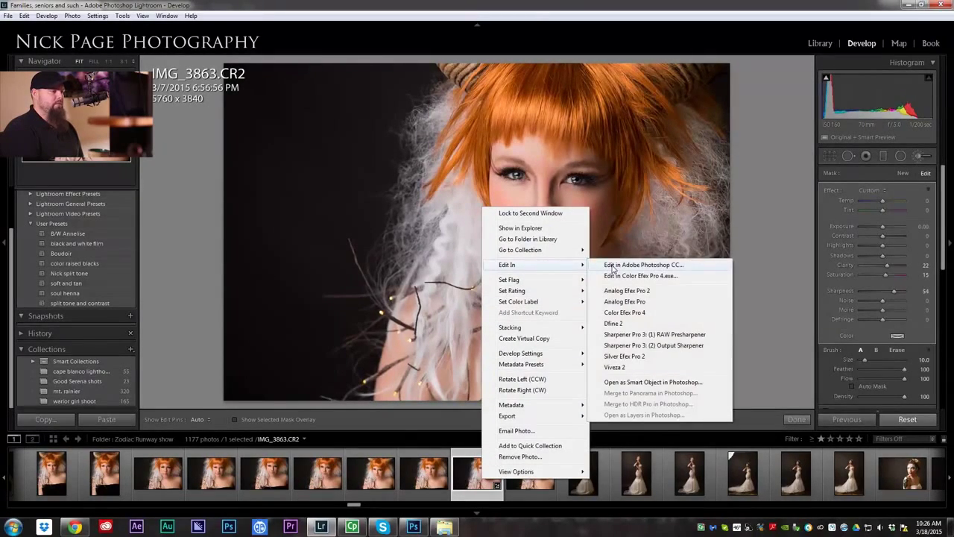
left_click(608, 267)
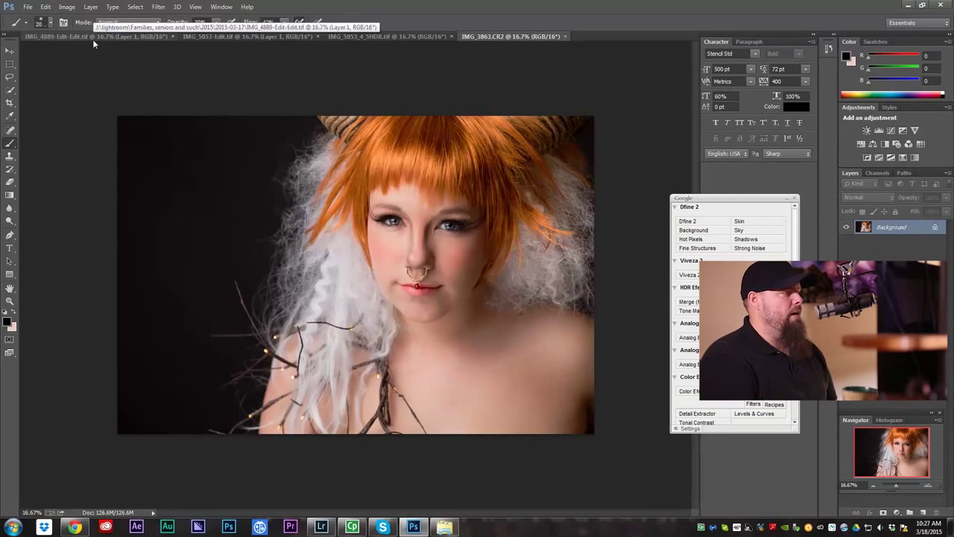
Open the concrete-925 texture image from the Desktop.
left_click(28, 7)
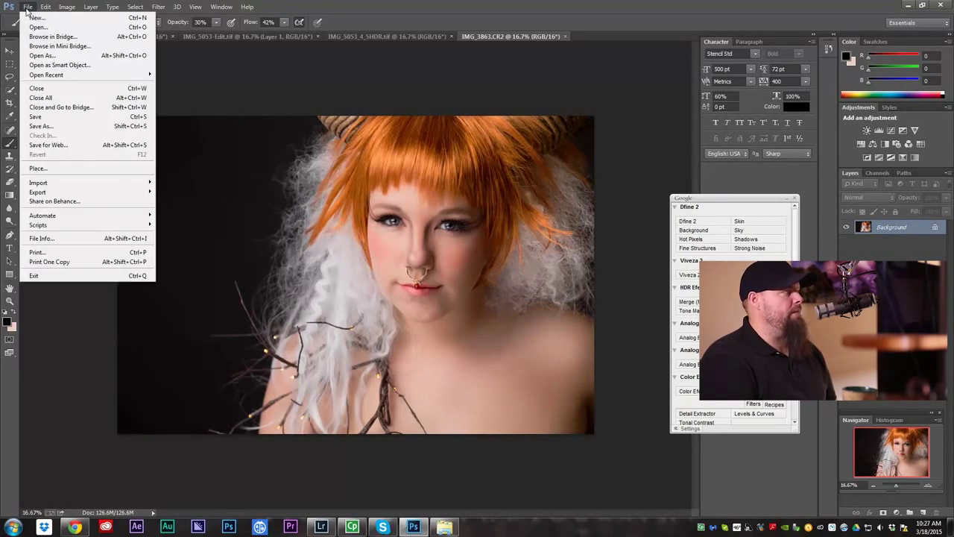
left_click(52, 27)
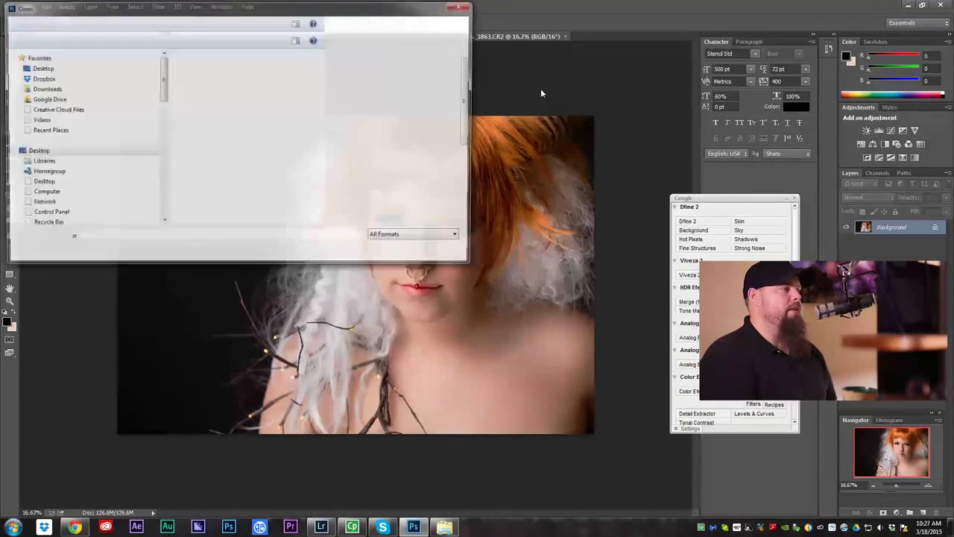
left_click(304, 212)
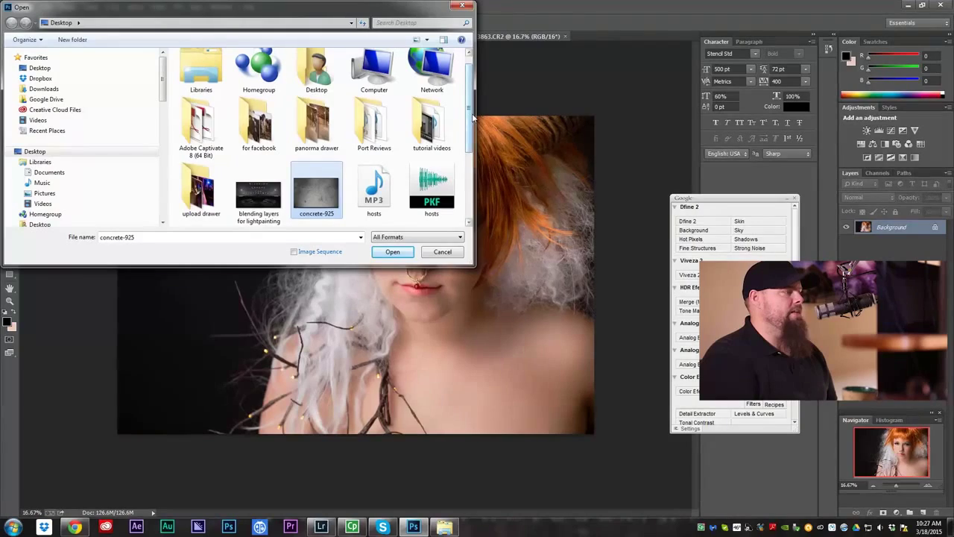
left_click(397, 253)
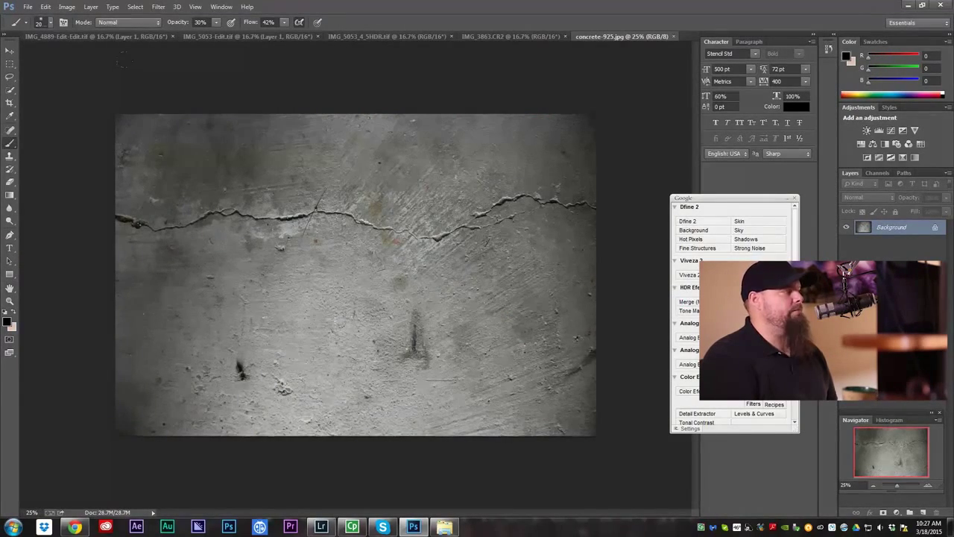
Select the whole concrete-925 texture, copy it and paste it into the IMG_3863.CR2 portrait as a new layer.
left_click(9, 63)
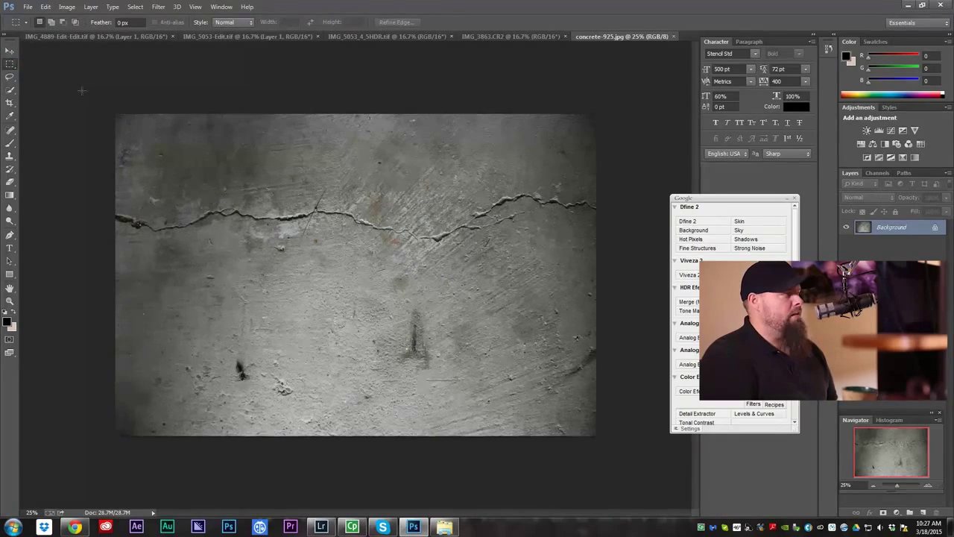
left_click_drag(88, 97, 651, 464)
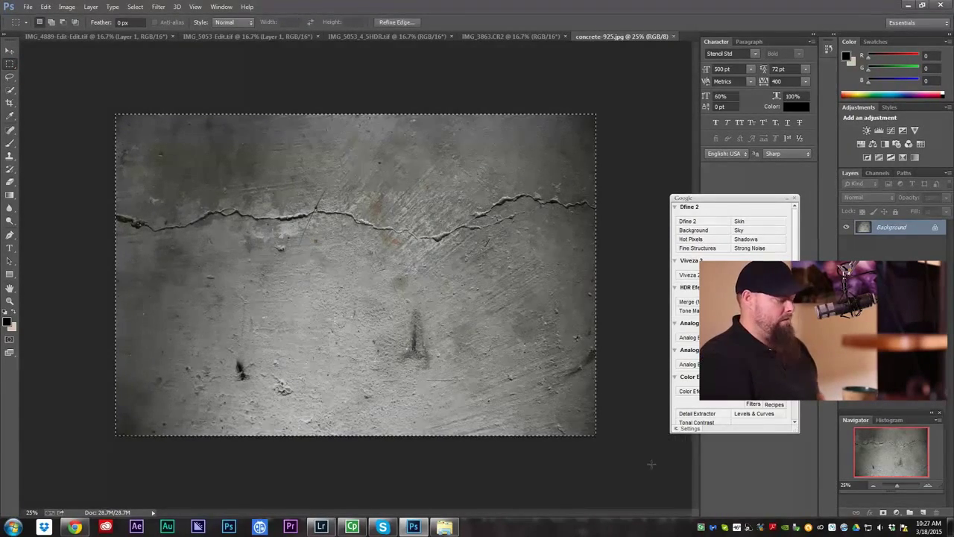
left_click(509, 35)
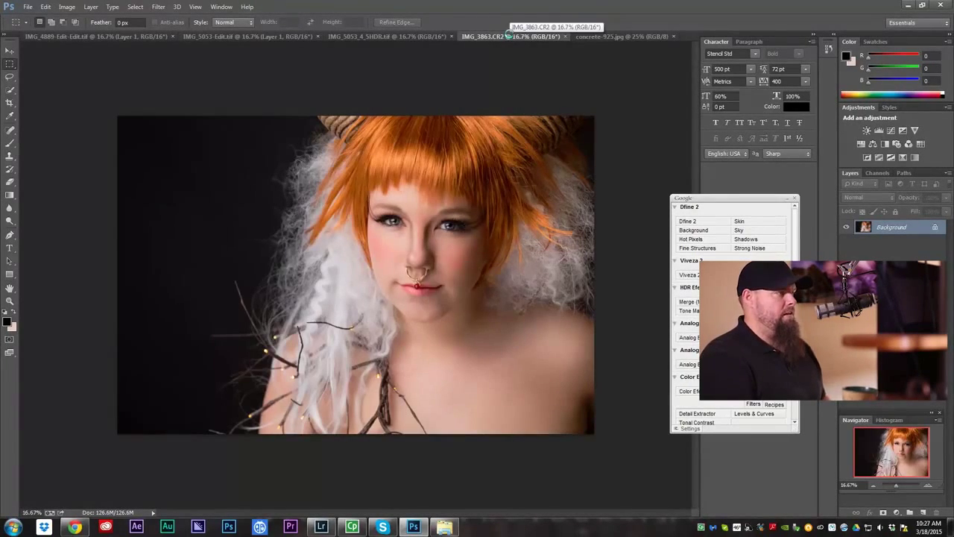
key("ctrl+v")
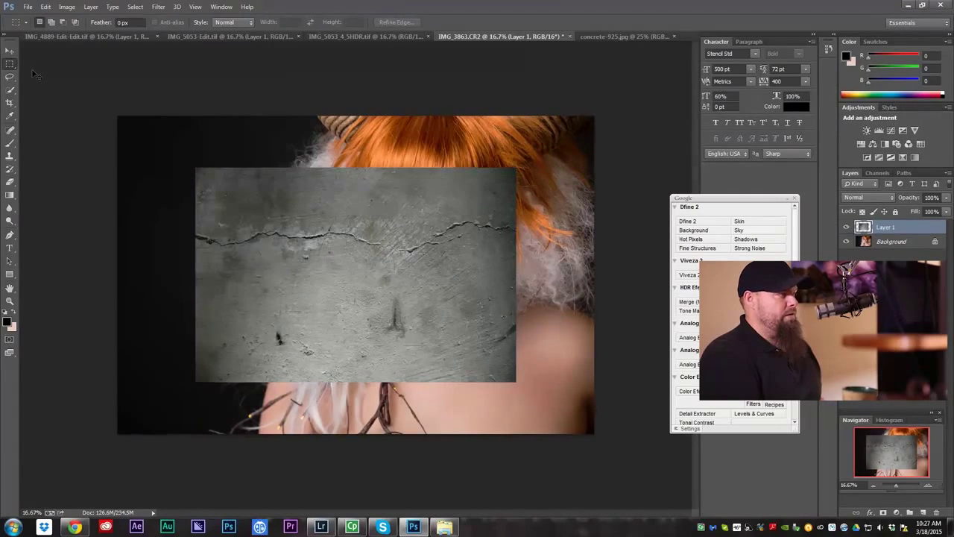
Scale the pasted concrete layer to 153.31% width and 159.26% height so it covers the whole portrait.
key("ctrl+t")
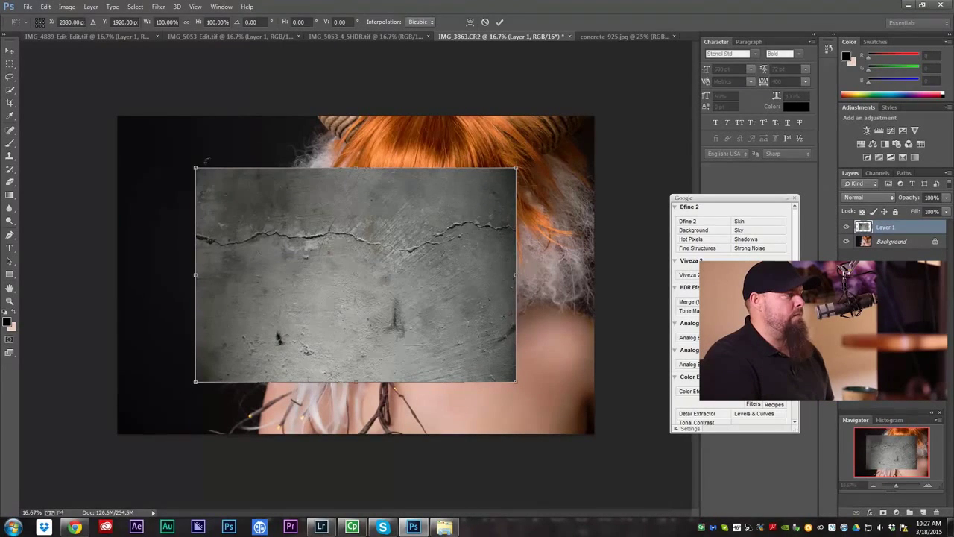
left_click_drag(195, 169, 108, 103)
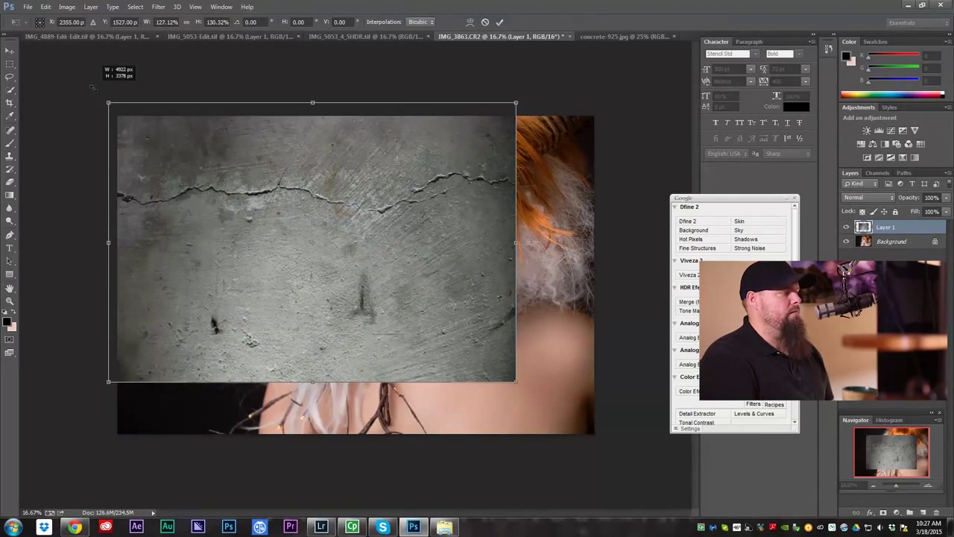
left_click_drag(516, 381, 645, 479)
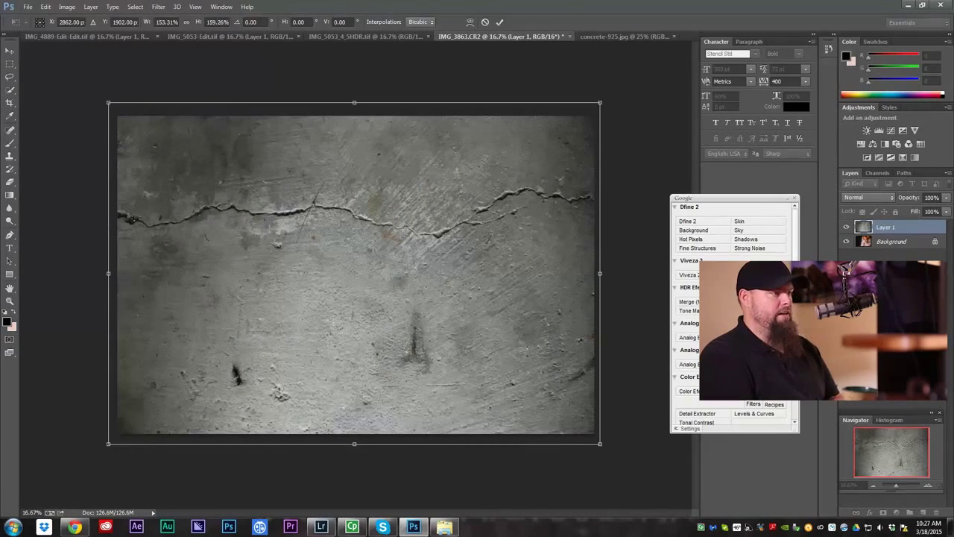
key("Return")
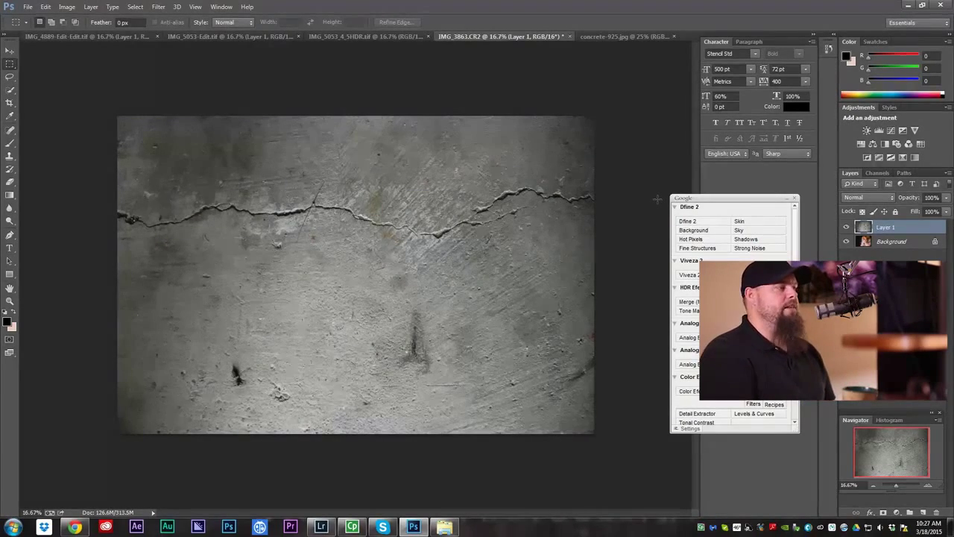
Try the Overlay blending mode on the concrete layer and switch it to Soft Light.
left_click(892, 198)
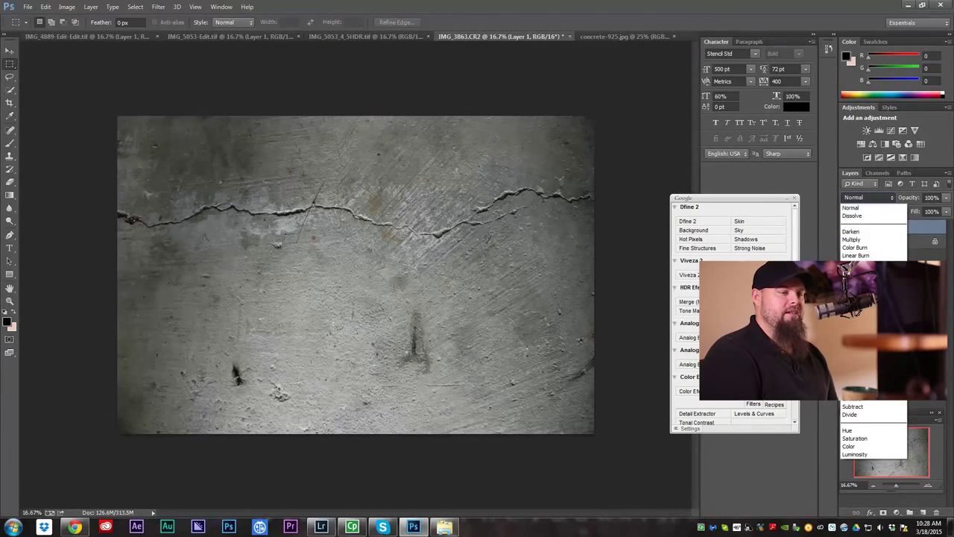
left_click(858, 326)
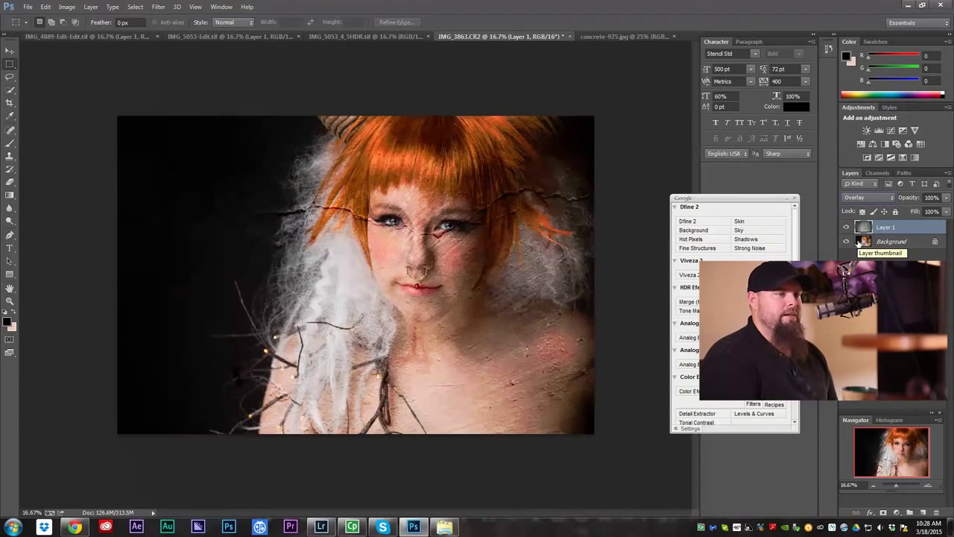
left_click(884, 197)
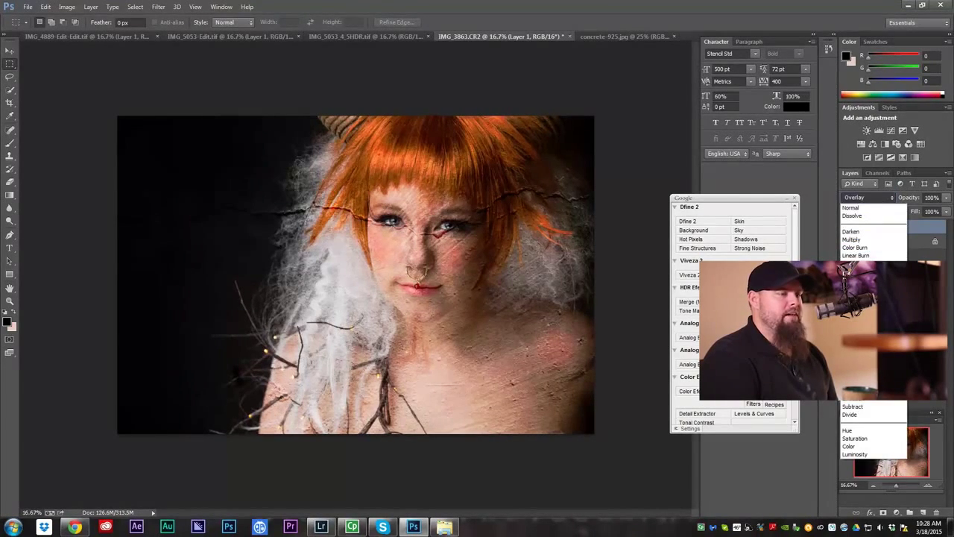
left_click(858, 335)
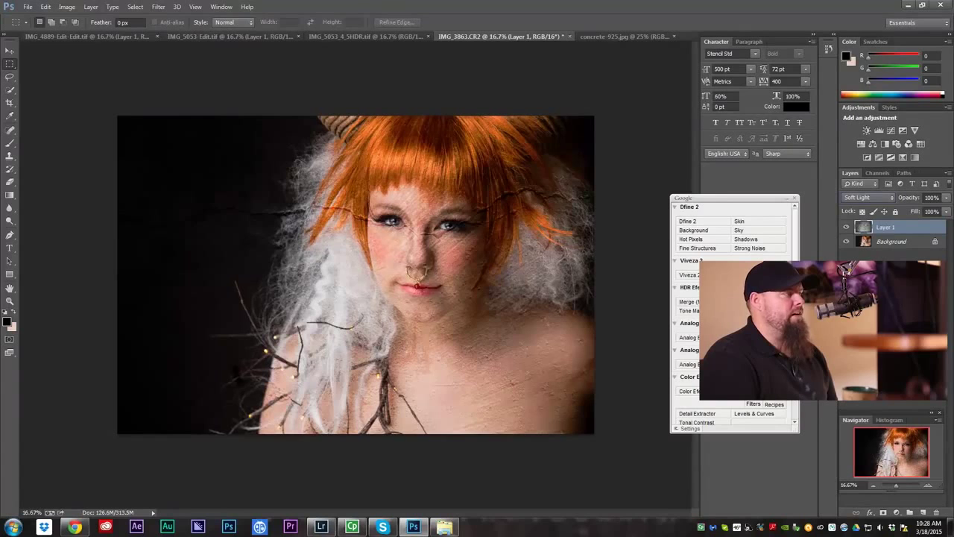
Close the textured portrait document without saving it and select the entire concrete-925 image.
left_click(876, 243)
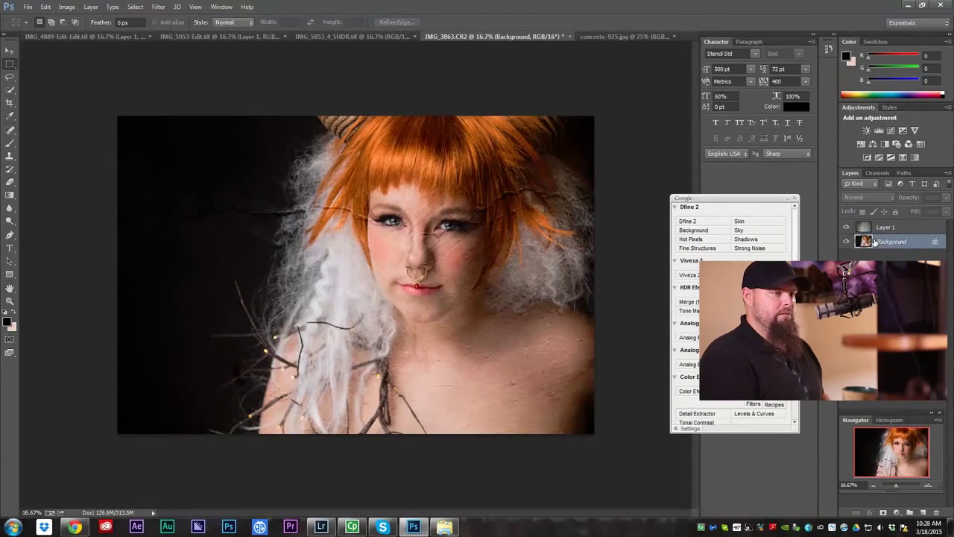
left_click(570, 36)
left_click(479, 198)
key("ctrl+a")
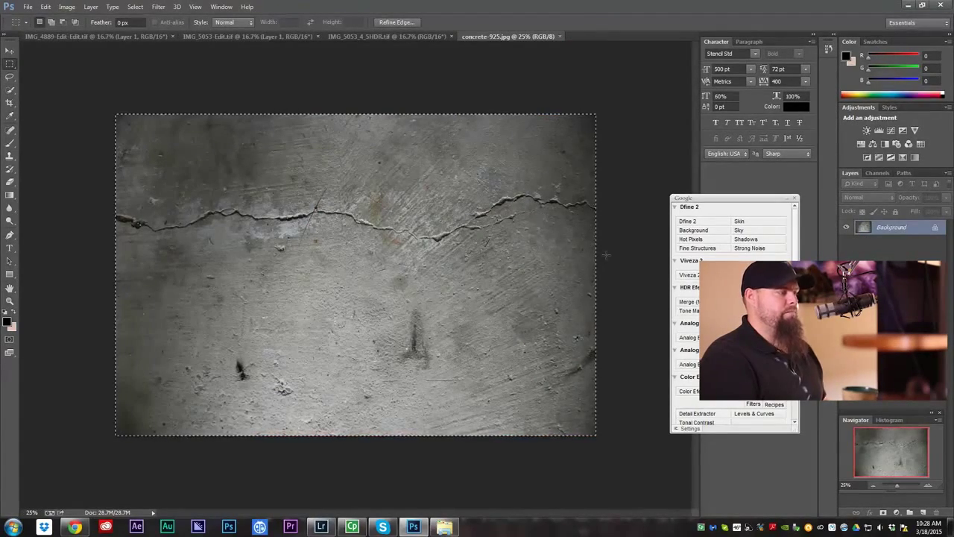
Switch to Lightroom, leave the adjustment brush and raise the blacks of IMG_3863.CR2.
left_click(322, 527)
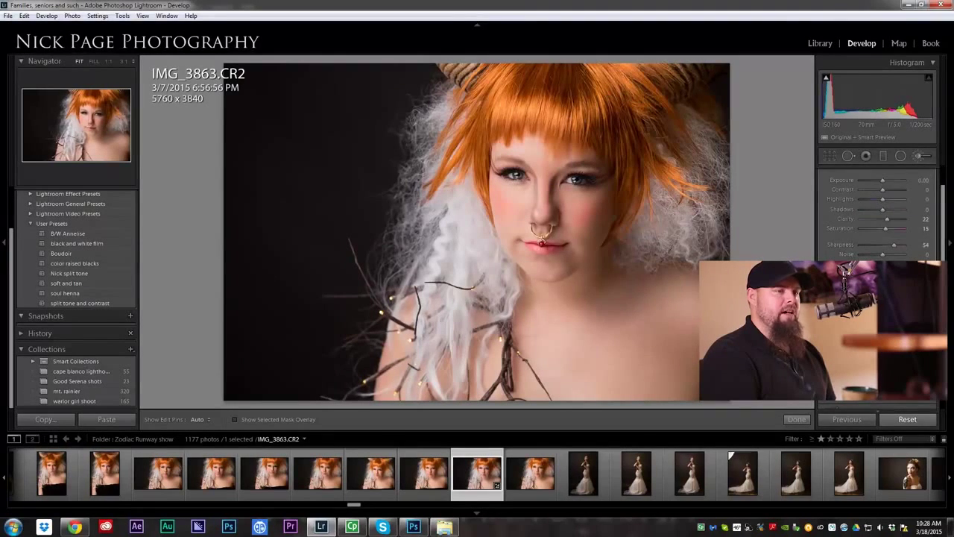
left_click(918, 155)
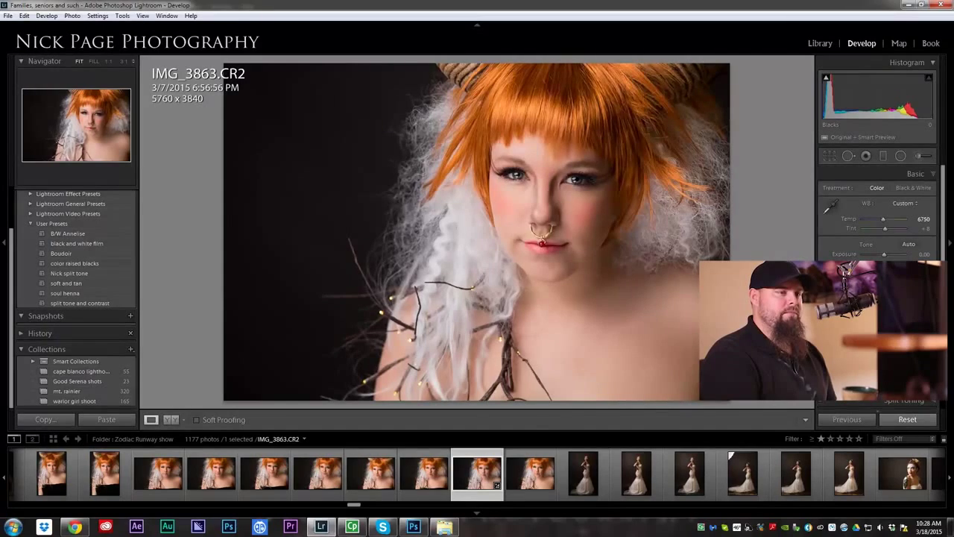
left_click_drag(826, 97, 836, 97)
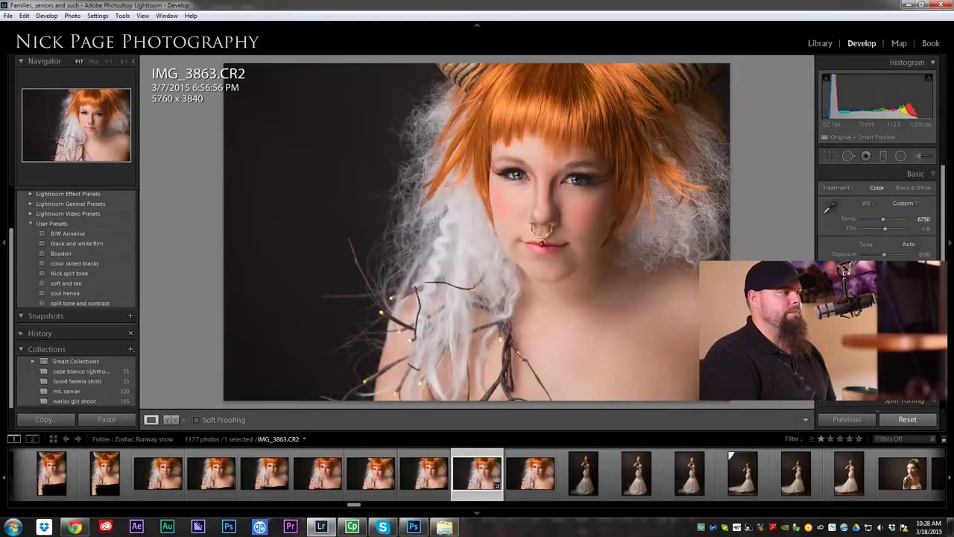
Reopen the adjusted IMG_3863.CR2 portrait for editing in Adobe Photoshop CC.
left_click(8, 15)
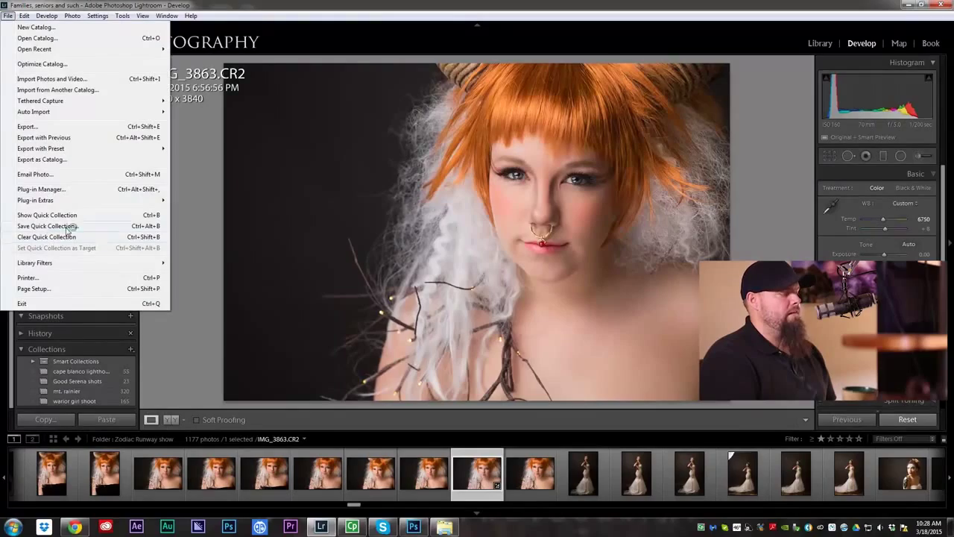
left_click(481, 293)
right_click(481, 292)
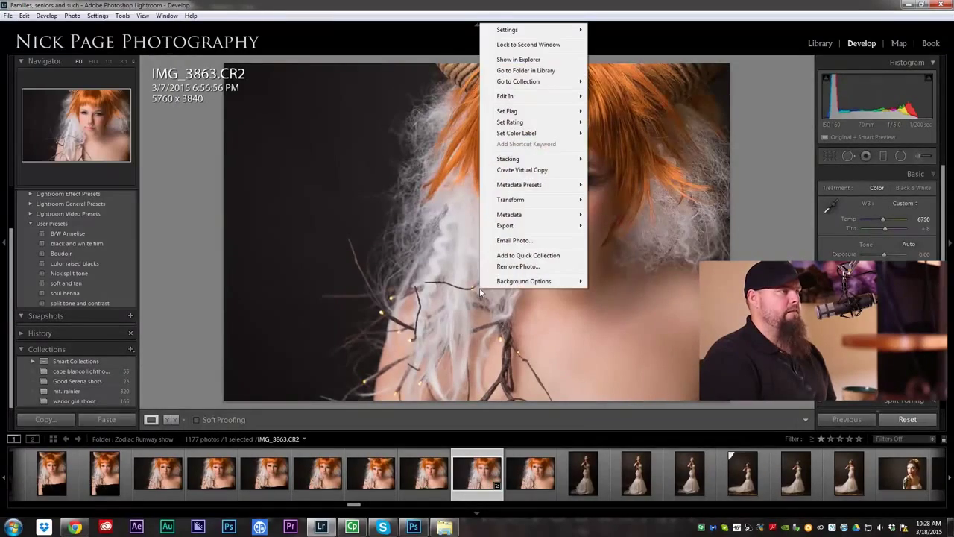
mouse_move(538, 101)
left_click(616, 98)
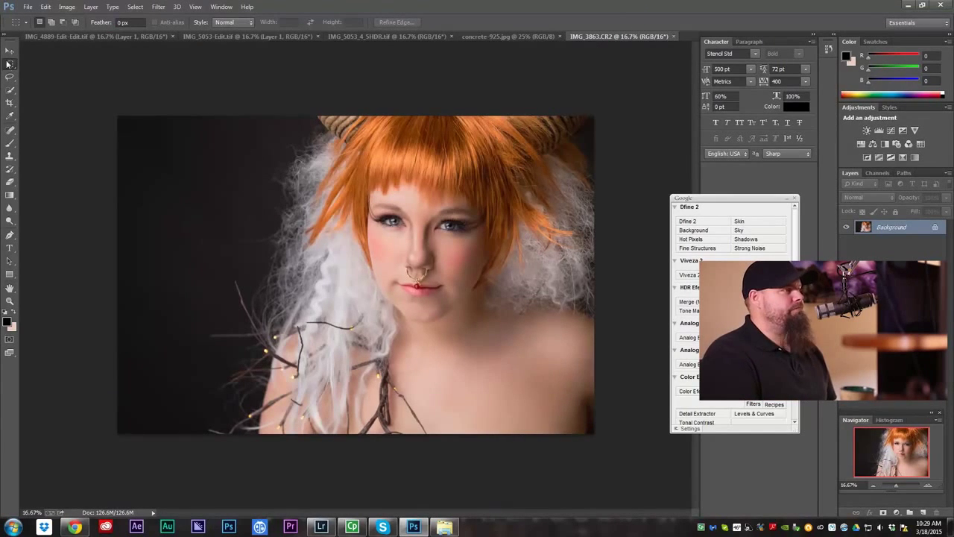
Copy the selected concrete-925 texture into the reopened portrait document as a new layer.
left_click(479, 37)
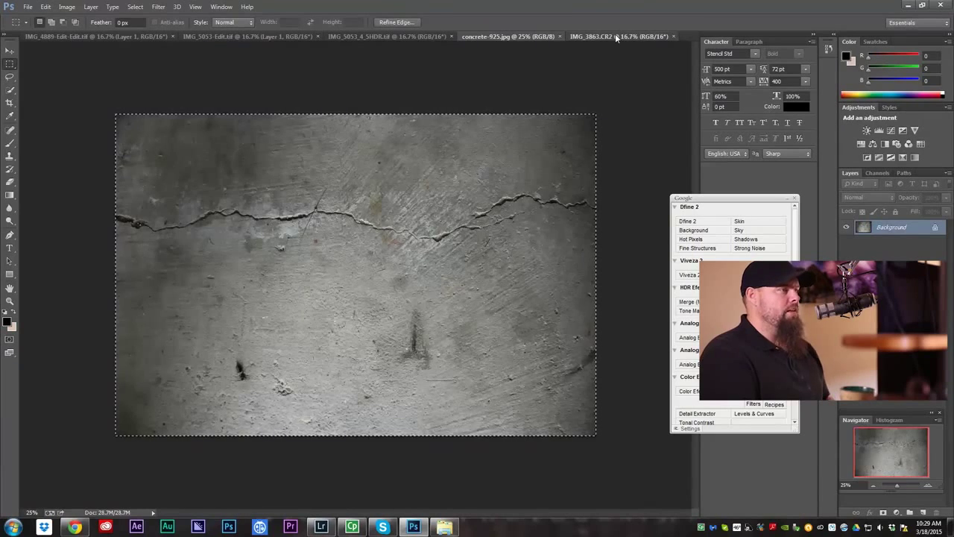
left_click(615, 36)
key("ctrl+v")
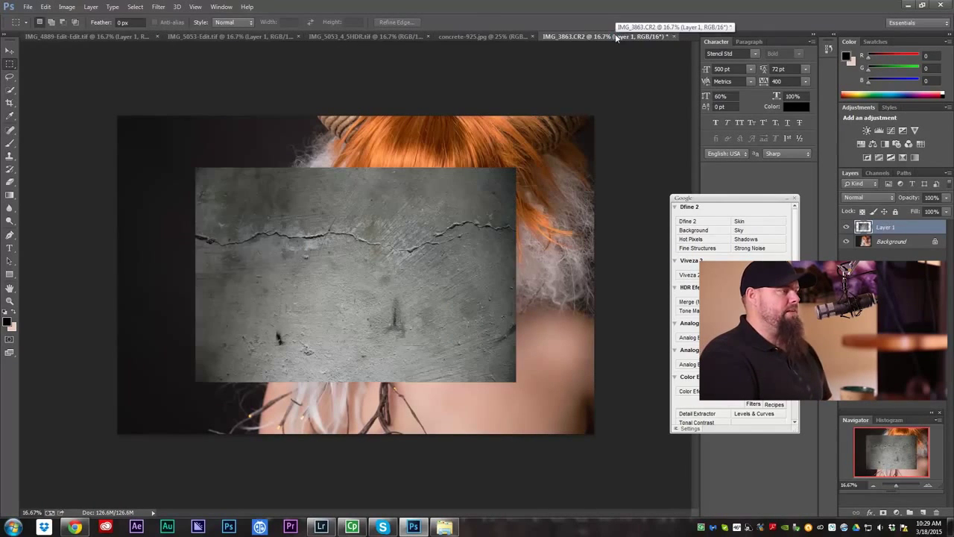
Scale the concrete layer to 153.00% width and 150.23% height so it covers the entire portrait.
left_click(8, 51)
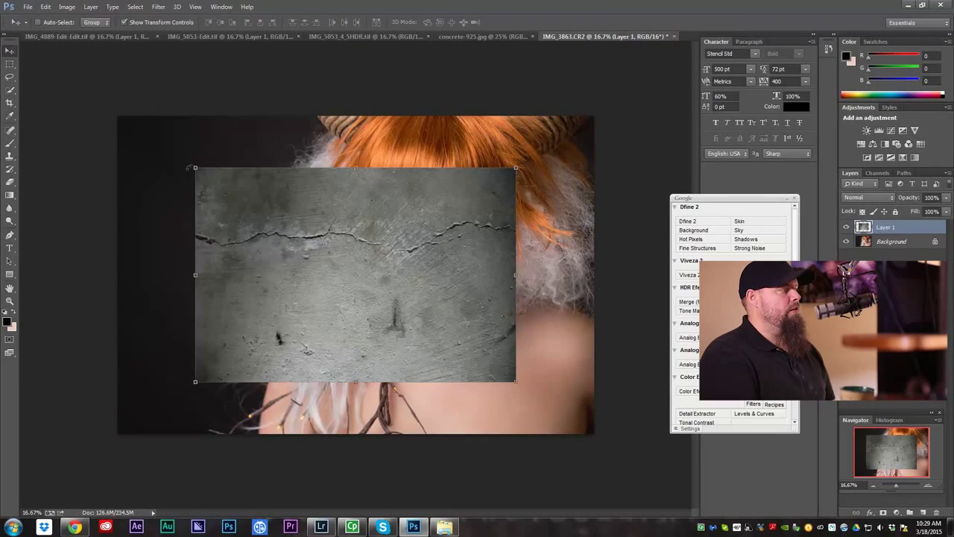
left_click_drag(188, 169, 104, 112)
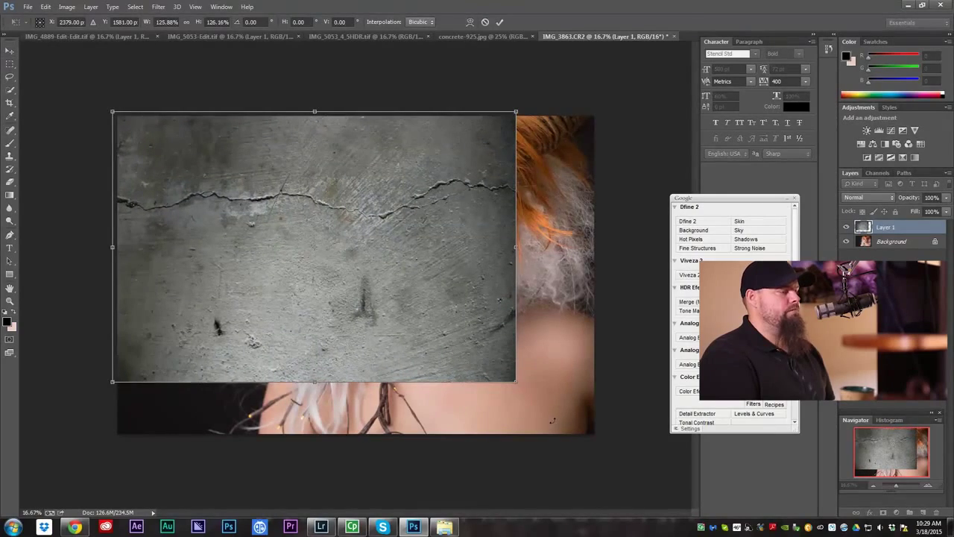
left_click_drag(574, 423, 652, 463)
key("Return")
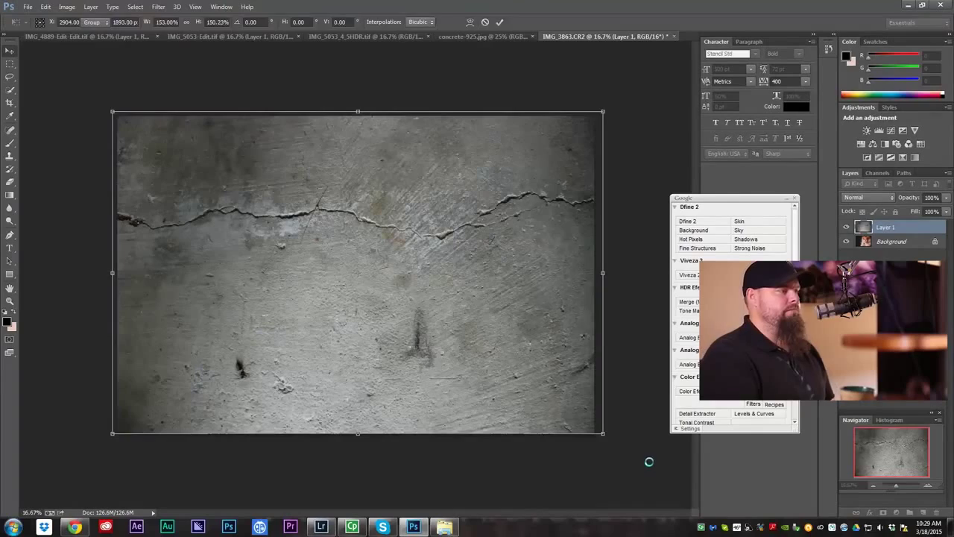
Compare the Overlay blending mode on the concrete layer and settle on Soft Light.
left_click(869, 197)
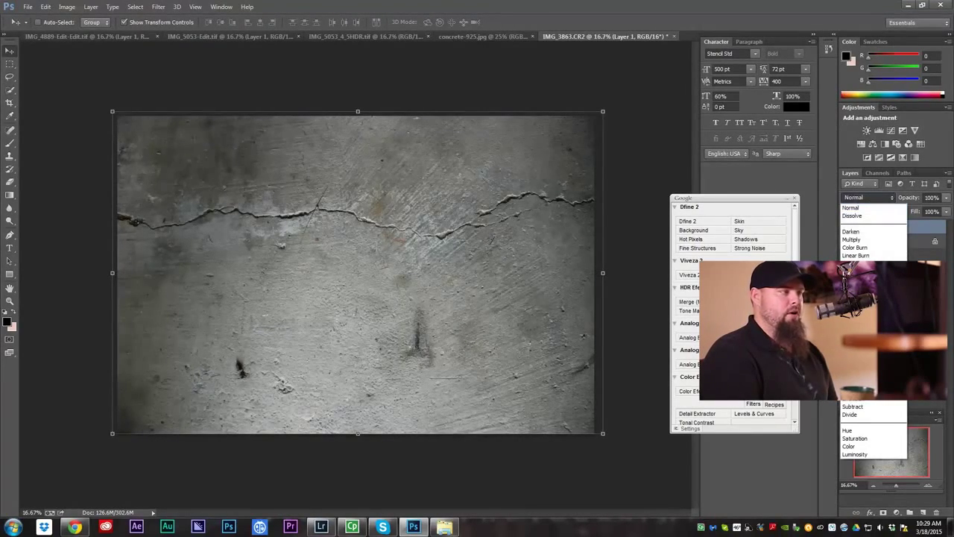
left_click(854, 327)
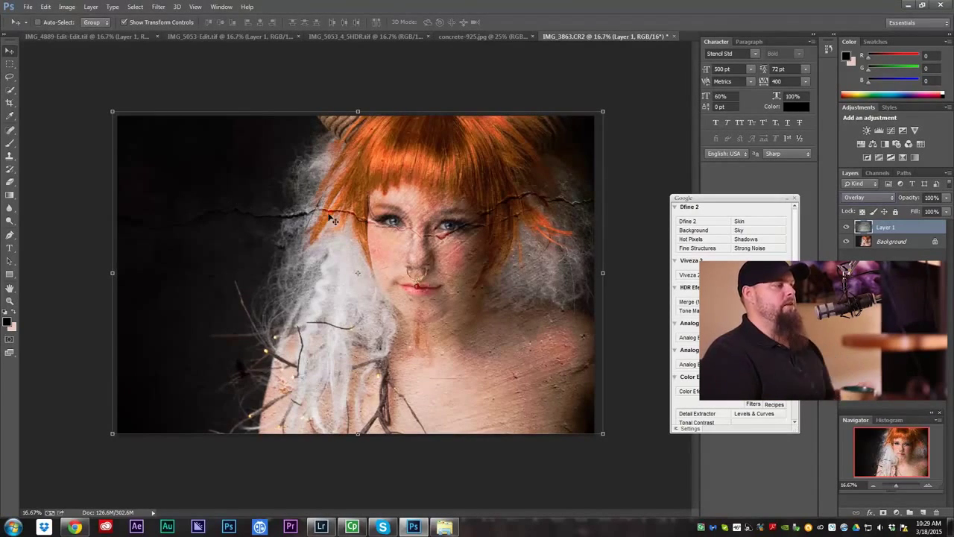
left_click(888, 197)
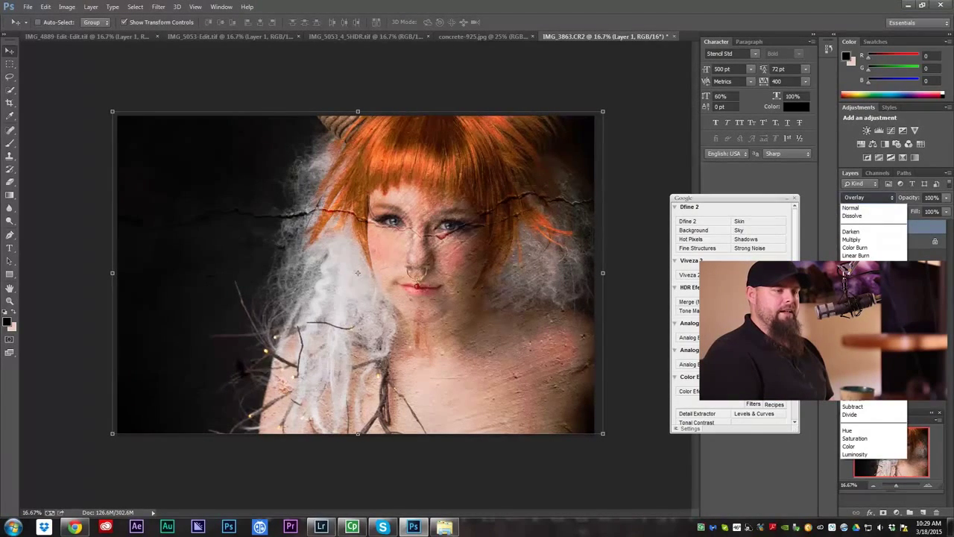
left_click(858, 335)
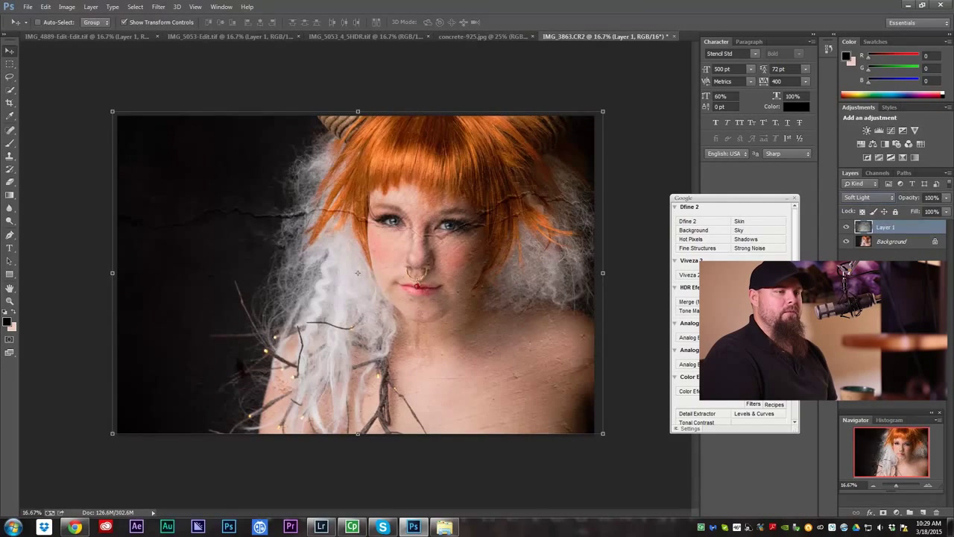
Add a white layer mask to the concrete texture layer and make the mask active.
left_click(898, 265)
left_click(894, 228)
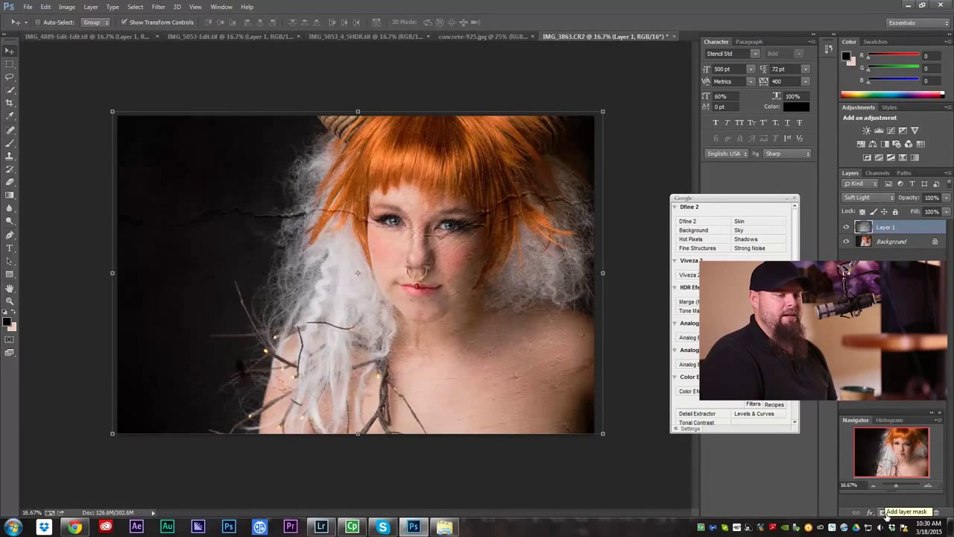
left_click(883, 513)
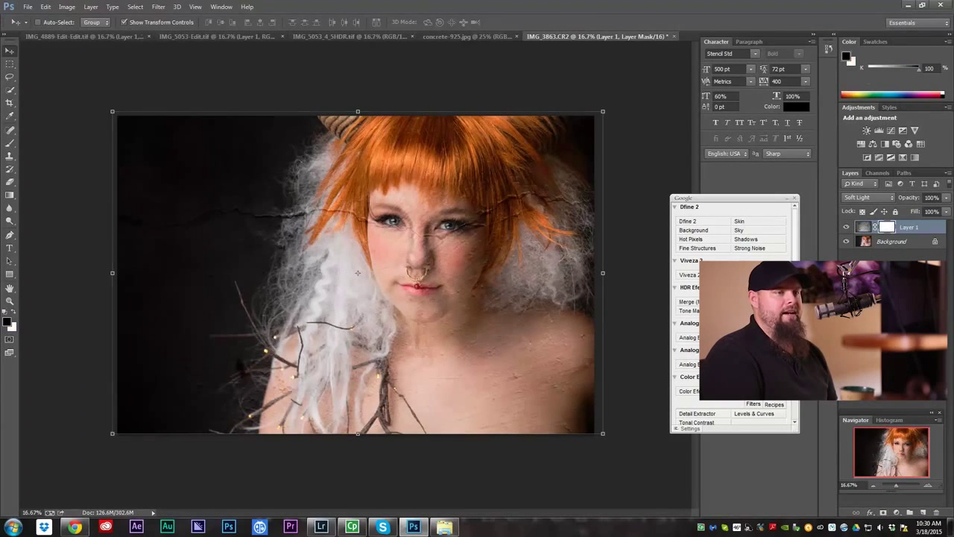
left_click(887, 228)
left_click(888, 227)
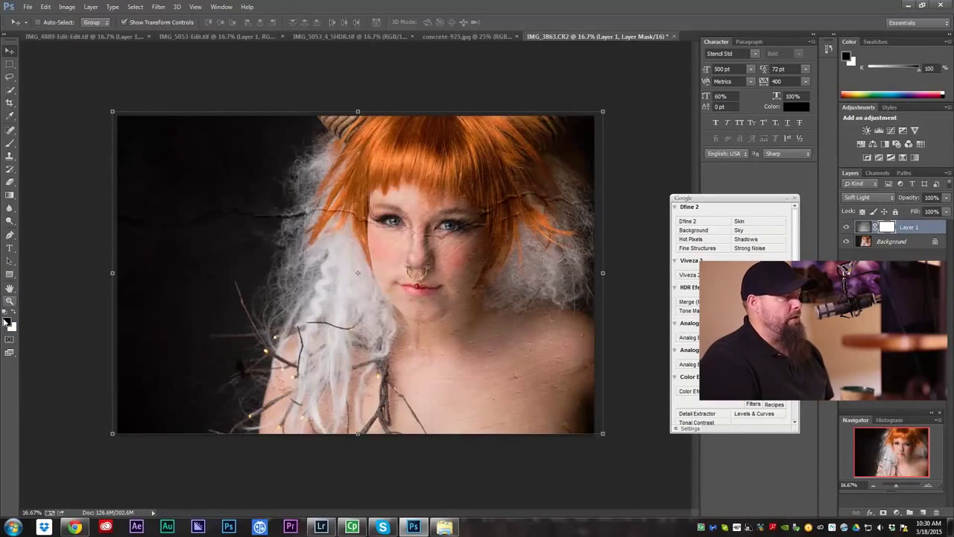
Set up the Brush tool with a black foreground color and 100% opacity for painting on the mask.
left_click(11, 146)
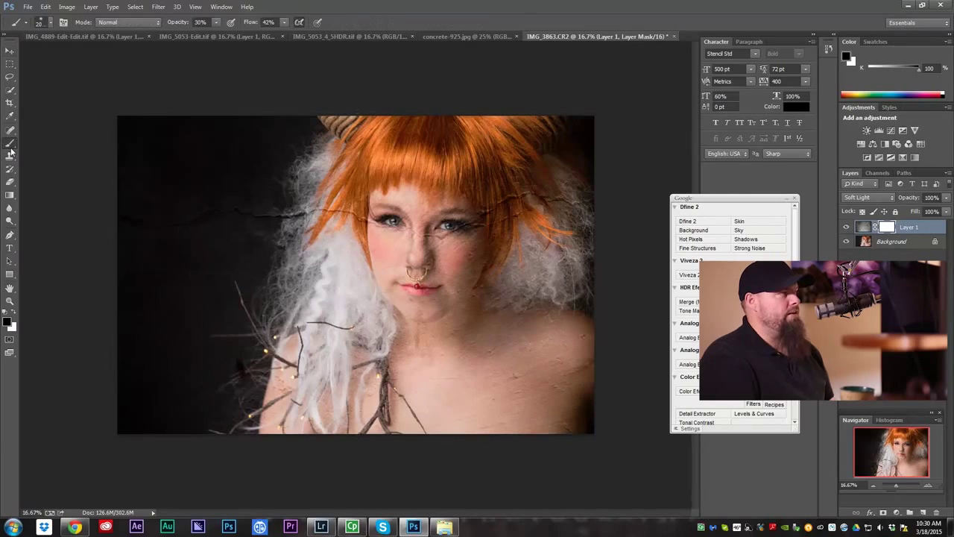
left_click(9, 322)
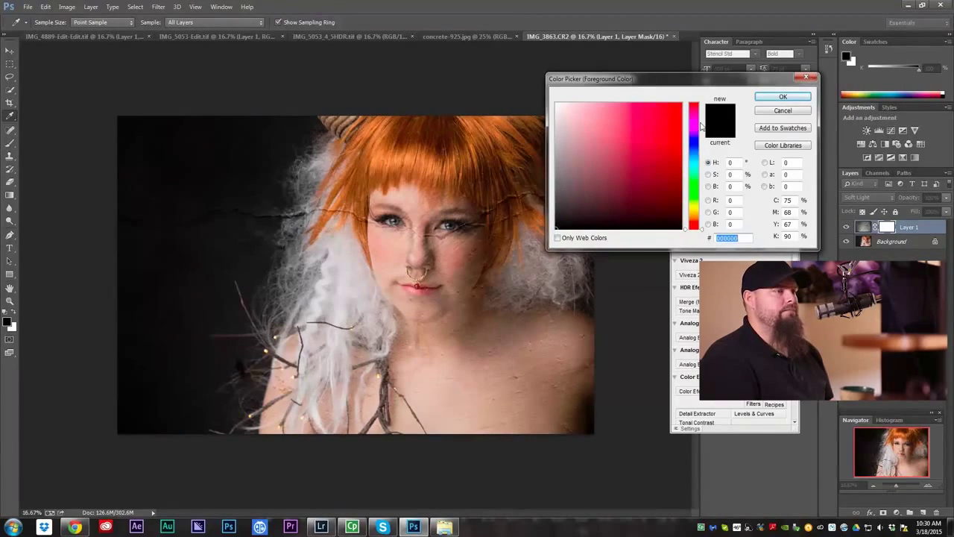
left_click(783, 97)
left_click(217, 23)
left_click_drag(216, 35, 254, 32)
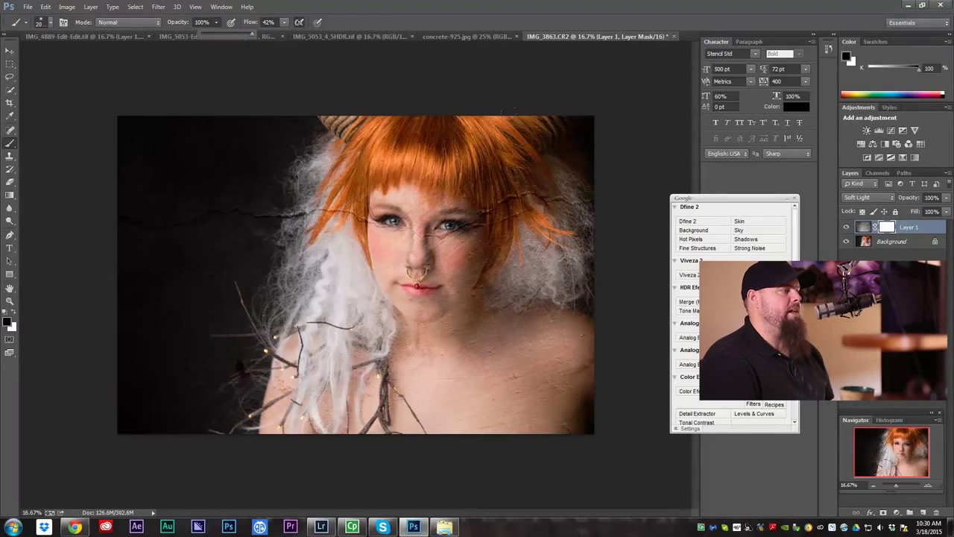
Paint black on the concrete layer's mask to clear the texture from the face, orange hair, bare shoulder and chest.
key("bracketleft")
key("bracketleft")
key("bracketleft")
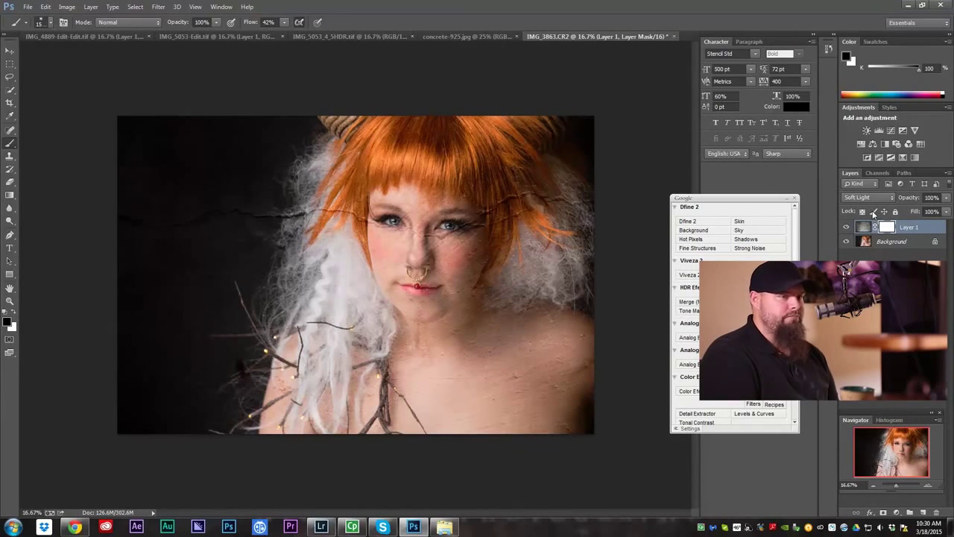
left_click(865, 228)
left_click(887, 227)
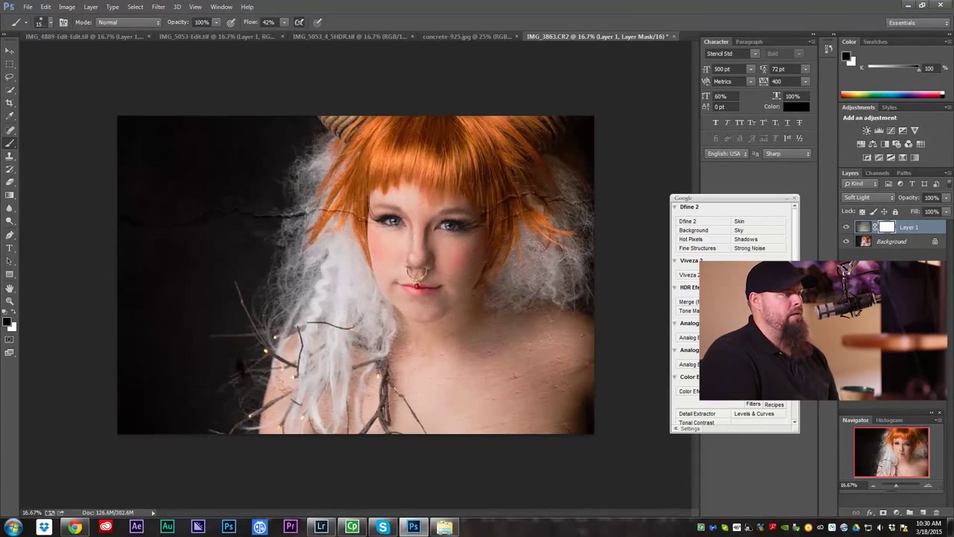
key("bracketleft")
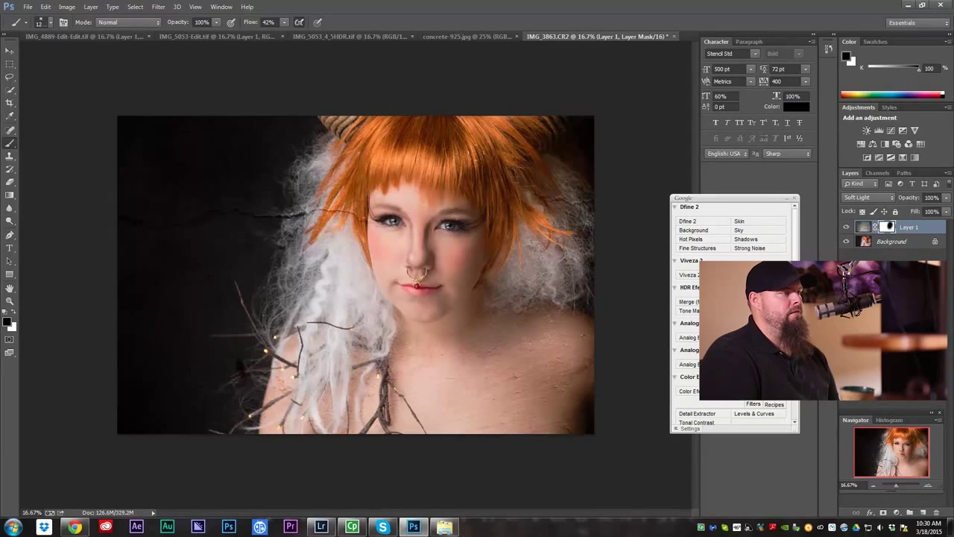
left_click_drag(507, 169, 524, 176)
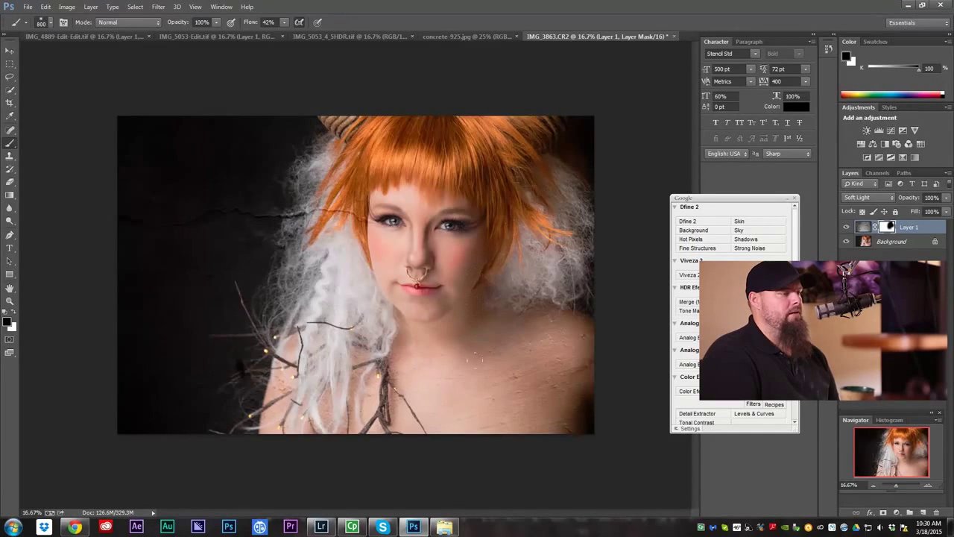
left_click_drag(488, 355, 532, 294)
mouse_move(556, 331)
left_mouse_down()
mouse_move(512, 405)
mouse_move(532, 363)
mouse_move(539, 412)
mouse_move(567, 366)
mouse_move(518, 449)
left_mouse_up()
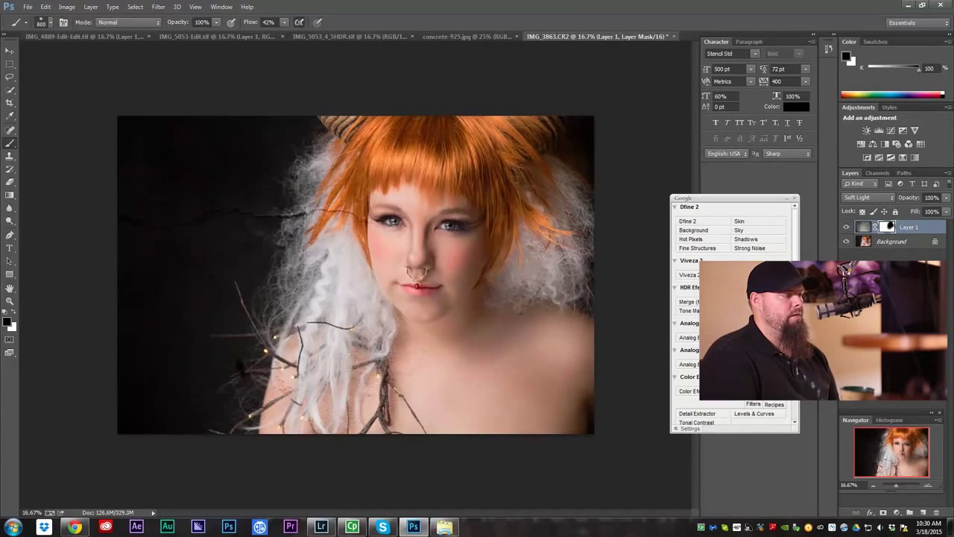
Mask the concrete texture off the white hair, the branches and the shoulder behind them, using smaller brush sizes.
key("bracketleft")
key("bracketleft")
key("bracketleft")
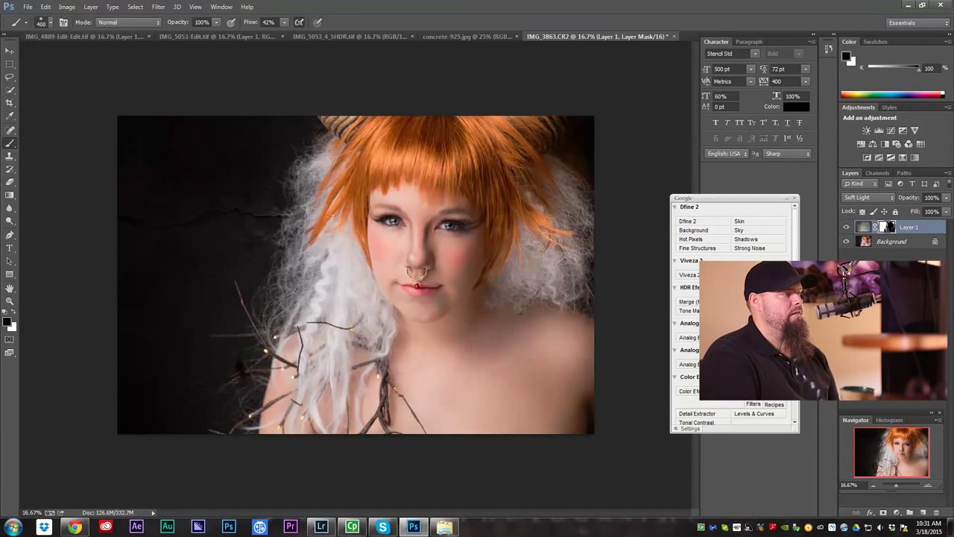
key("bracketleft")
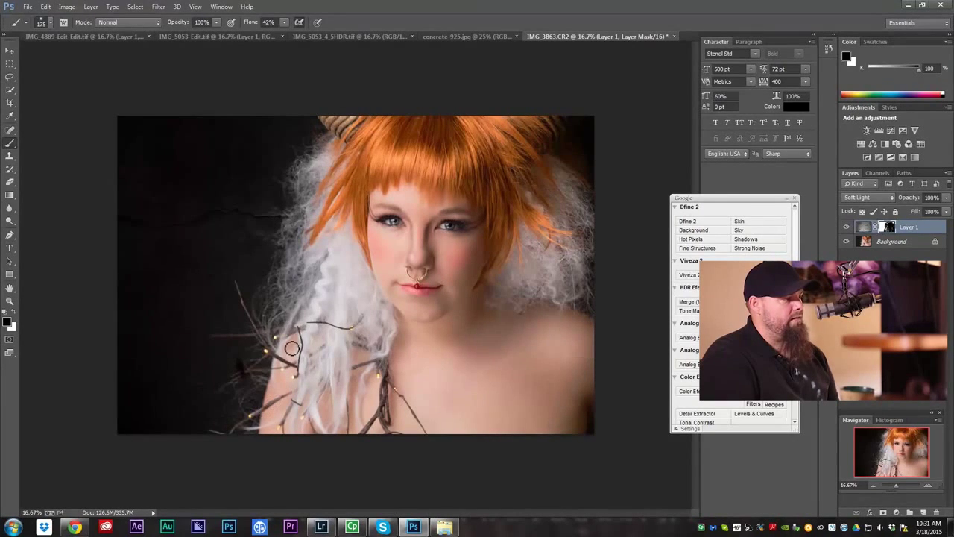
key("bracketleft")
key("bracketright")
key("bracketright")
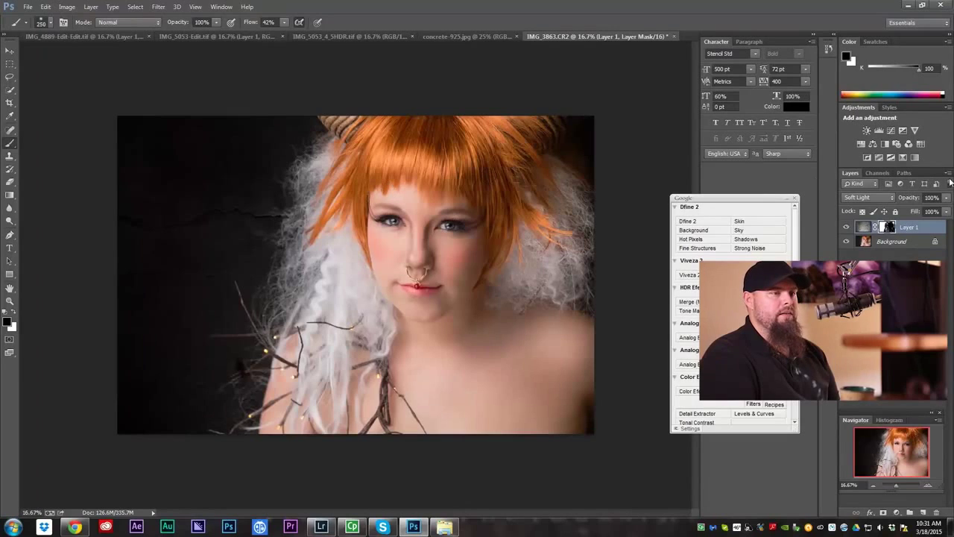
key("bracketright")
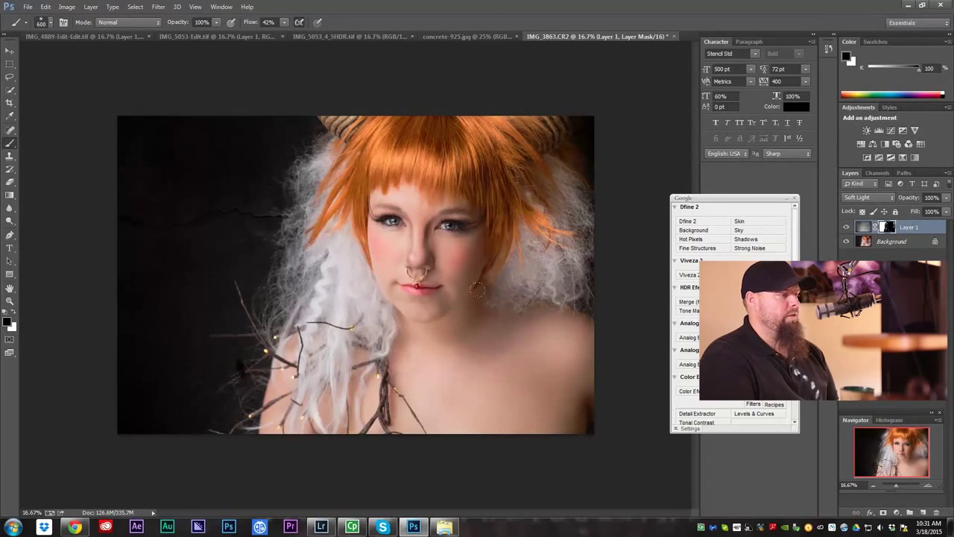
Reduce the brush opacity to 15% and softly blend the mask along the outer edge of the white hair and branches.
left_click(215, 23)
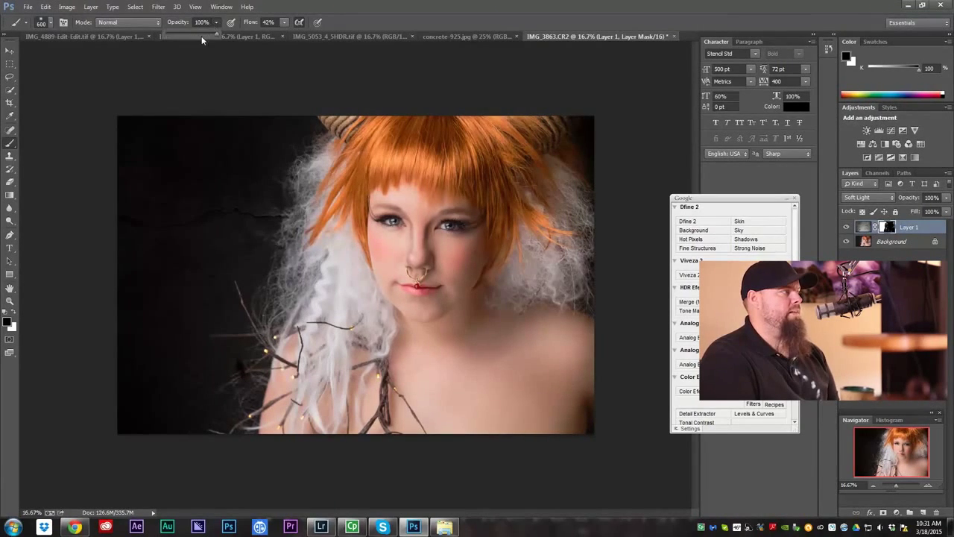
left_click_drag(179, 33, 173, 33)
key("bracketleft")
key("bracketleft")
key("bracketleft")
left_click(299, 156)
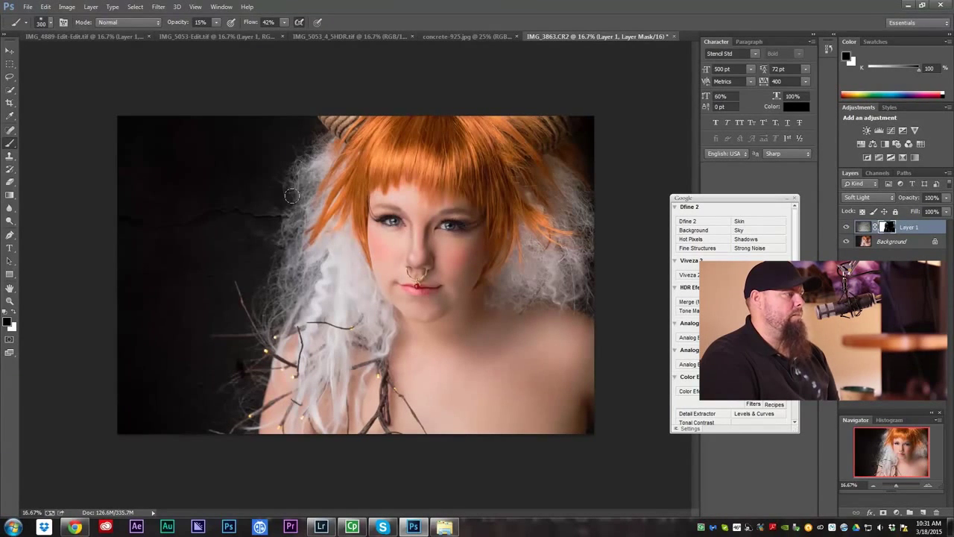
left_click_drag(282, 236, 266, 330)
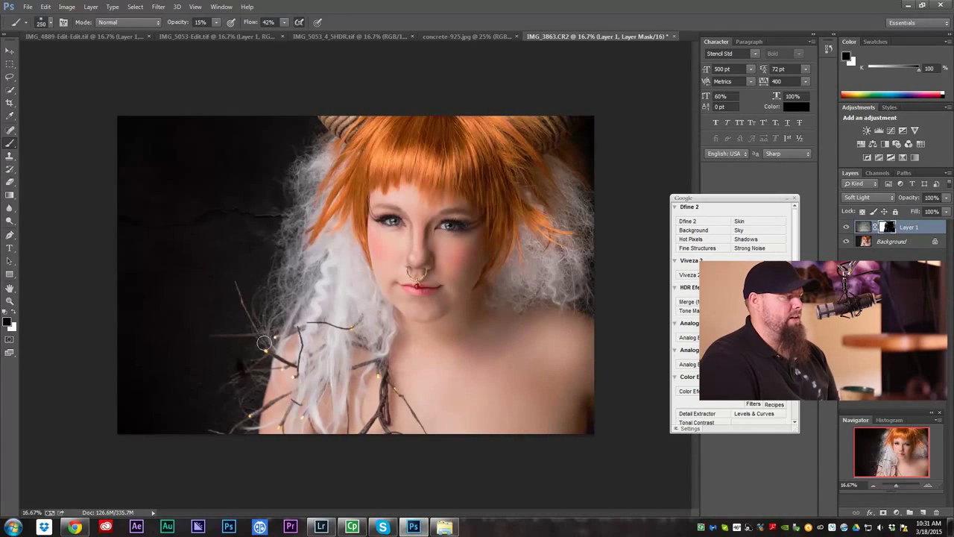
key("bracketleft")
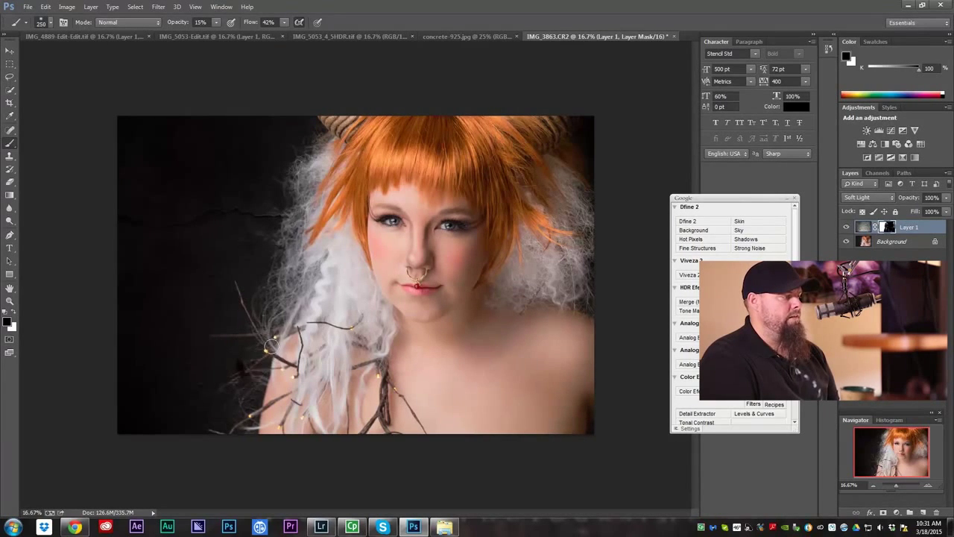
mouse_move(240, 422)
left_mouse_down()
mouse_move(253, 416)
mouse_move(239, 427)
mouse_move(237, 398)
left_mouse_up()
key("bracketleft")
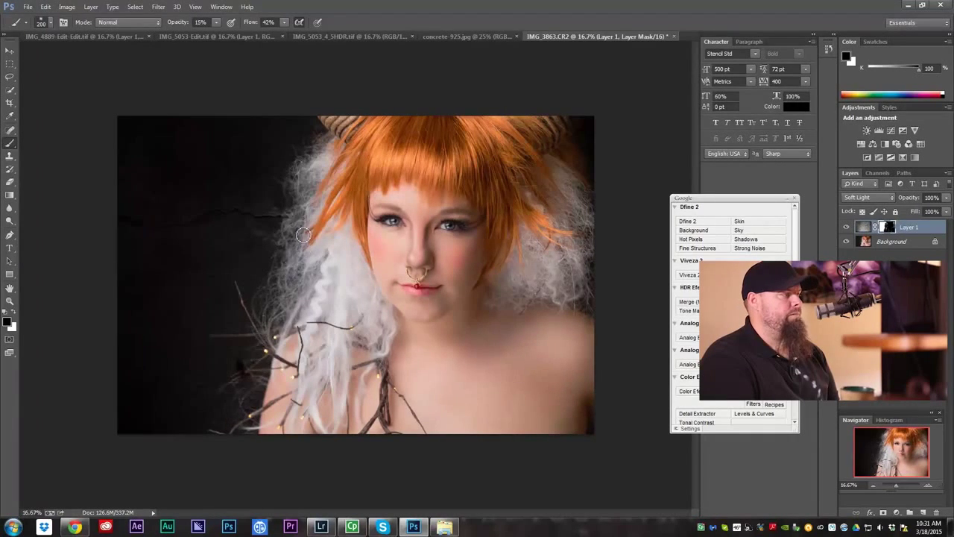
key("bracketright")
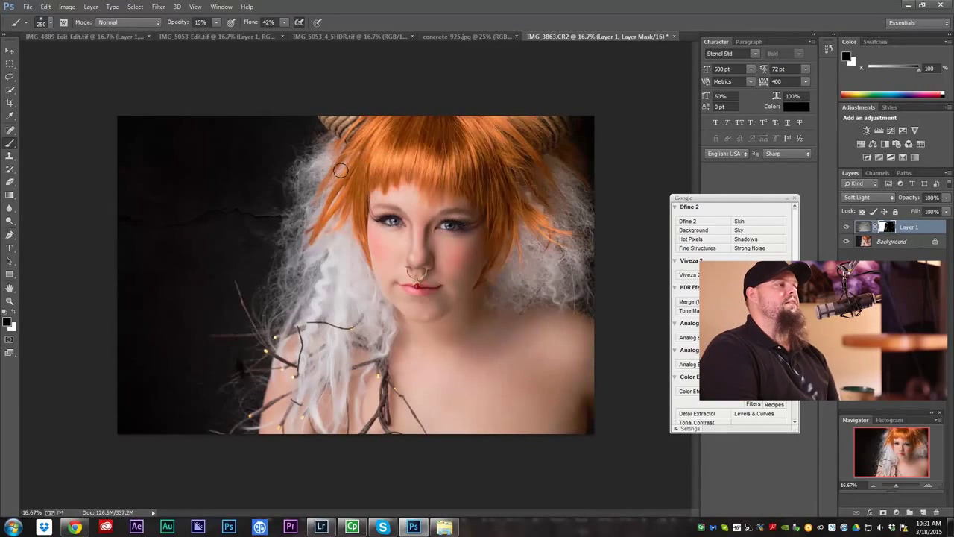
key("bracketright")
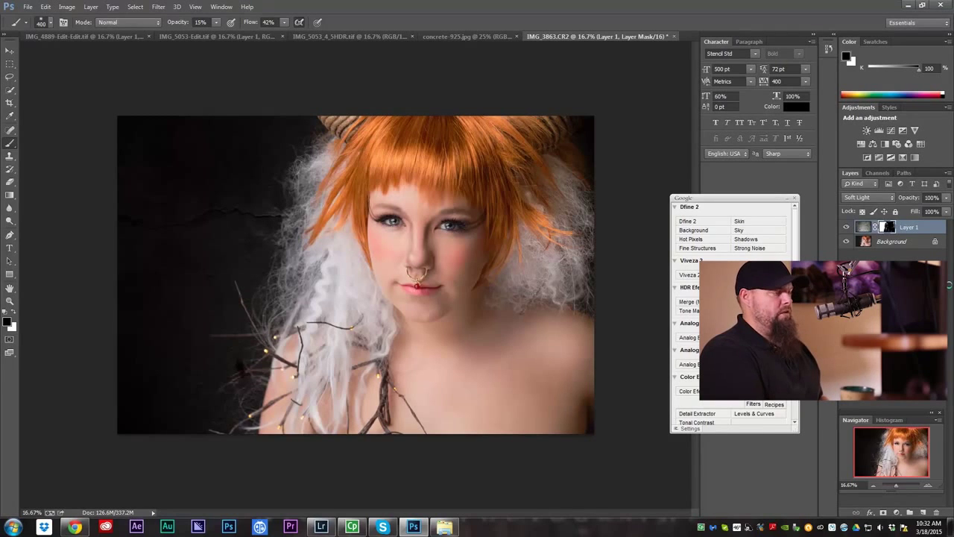
Merge the concrete layer into the Background and save the portrait back to Lightroom.
key("ctrl+e")
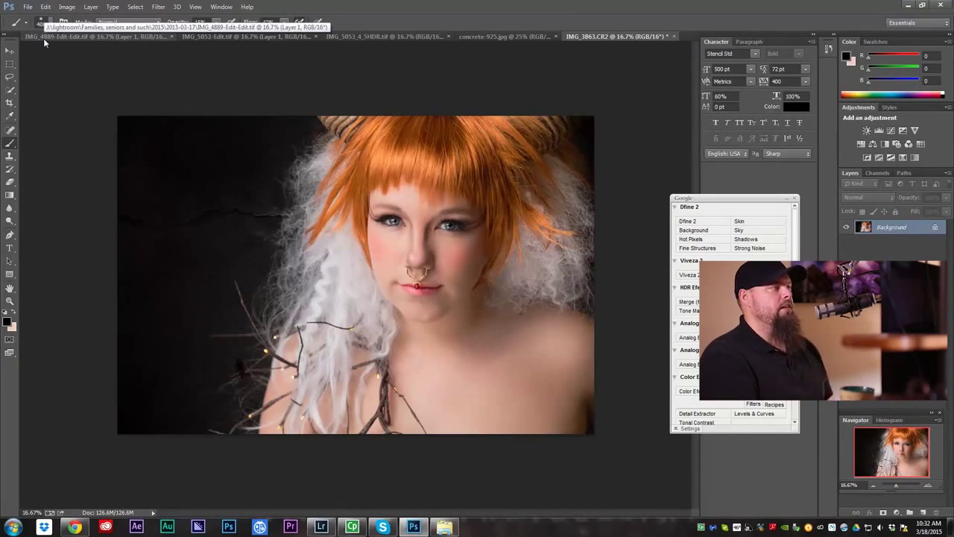
key("ctrl+s")
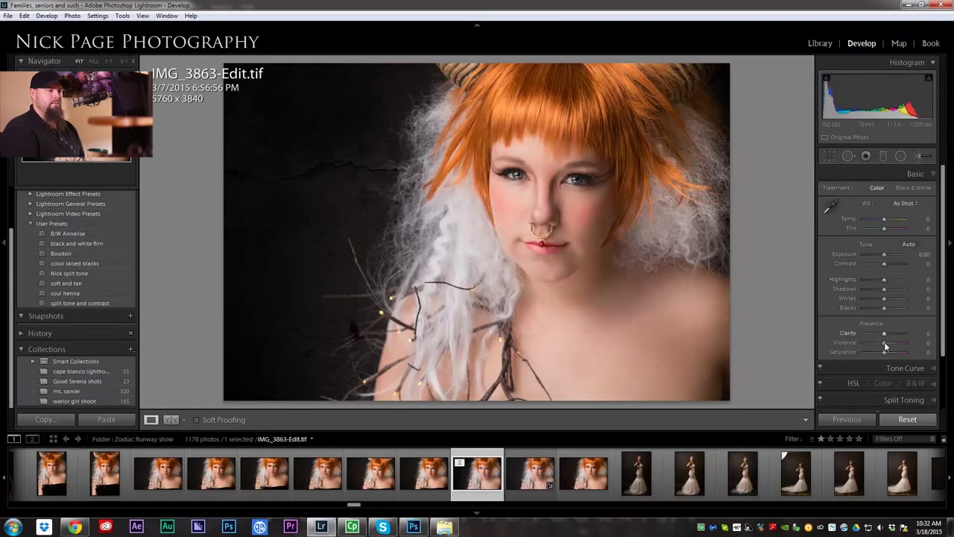
Set the edited portrait's vibrance to +40 and brush clarity of 49 over the cracked dark background beside the hair.
left_click_drag(891, 346, 898, 344)
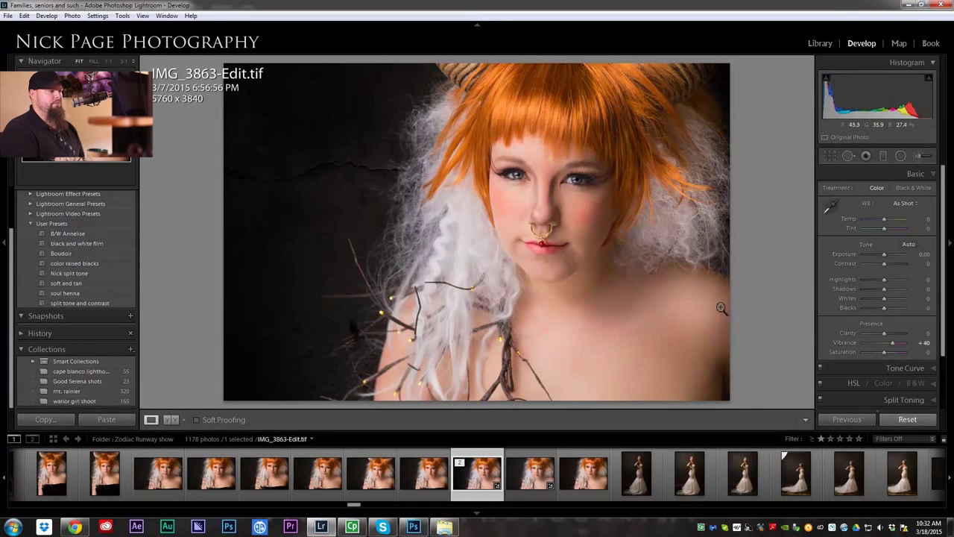
left_click(926, 158)
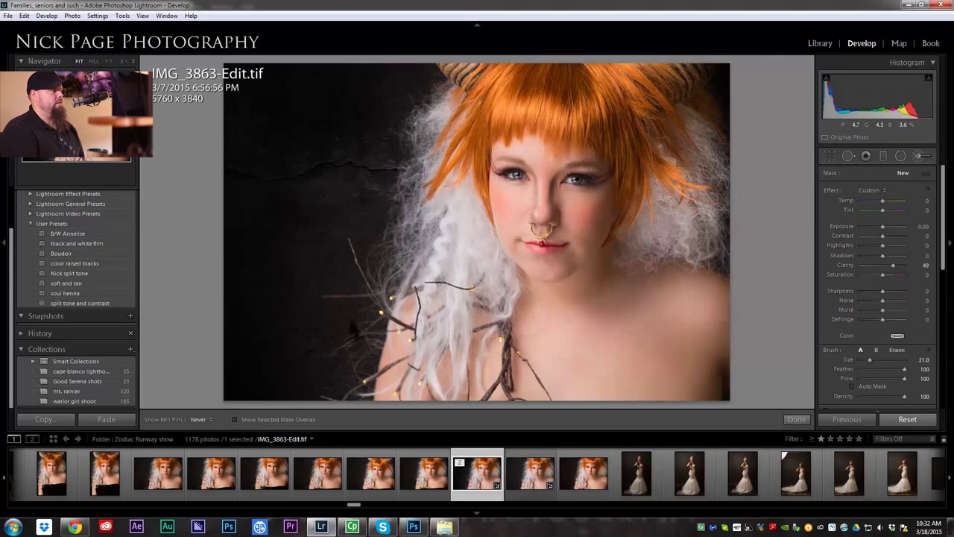
left_click_drag(399, 183, 358, 261)
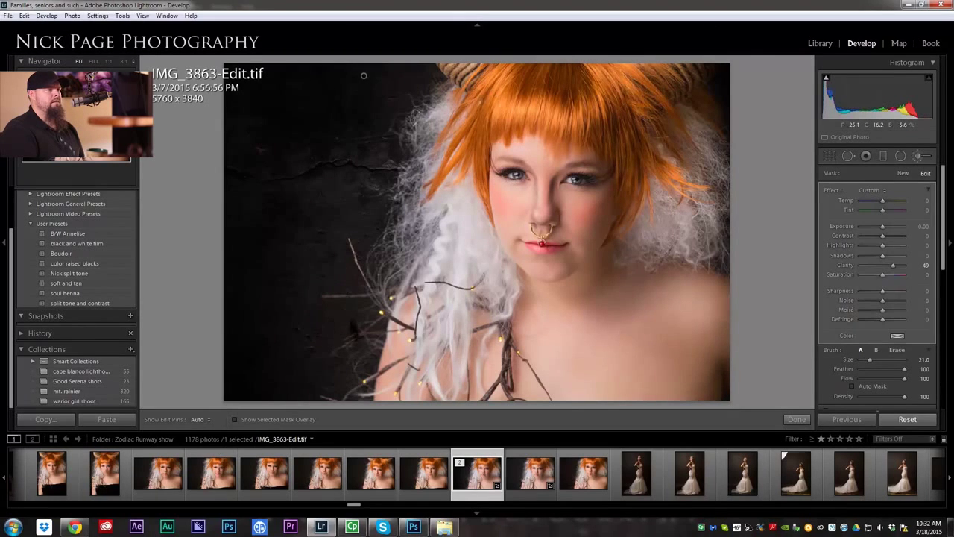
key("alt")
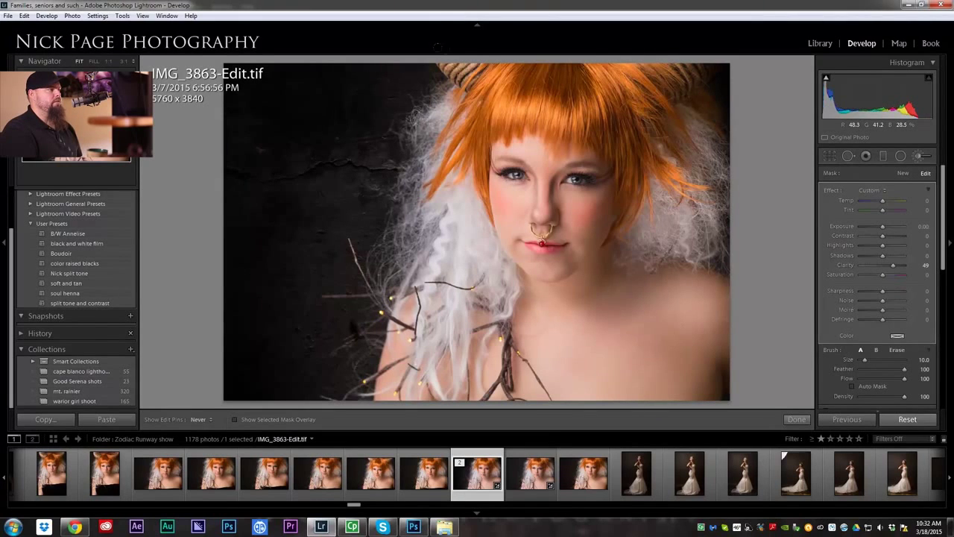
key("h")
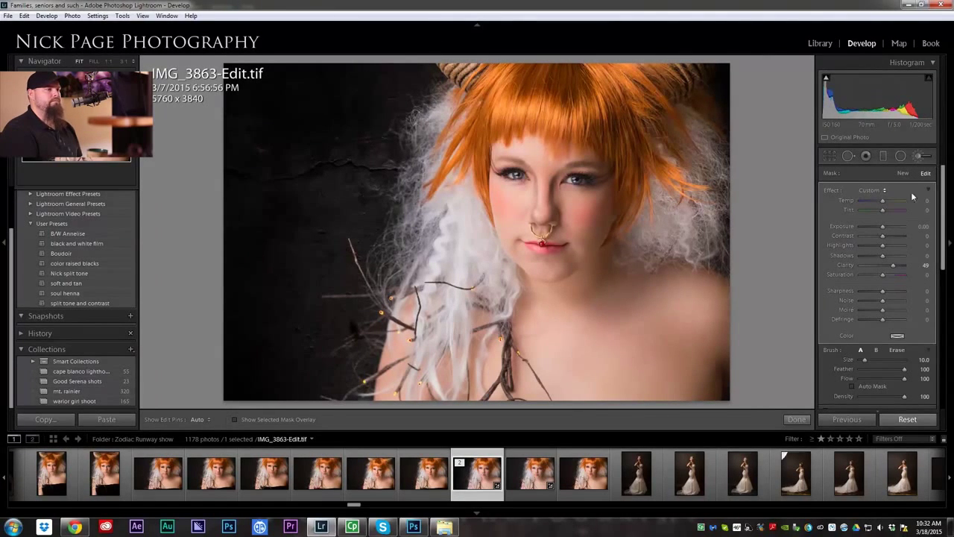
left_click(923, 157)
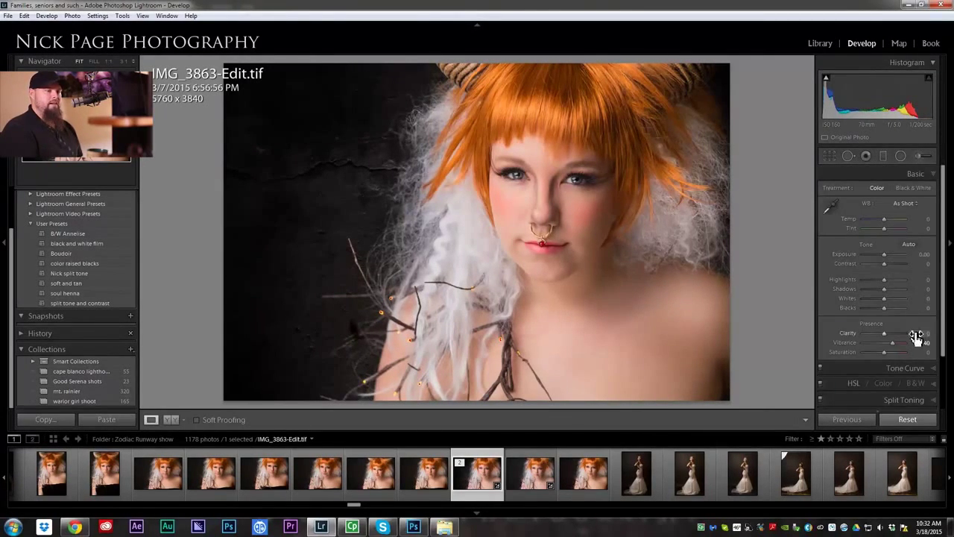
Add a post-crop vignette with an amount of -5 and a midpoint of 67.
scroll(916, 329, "down", 2)
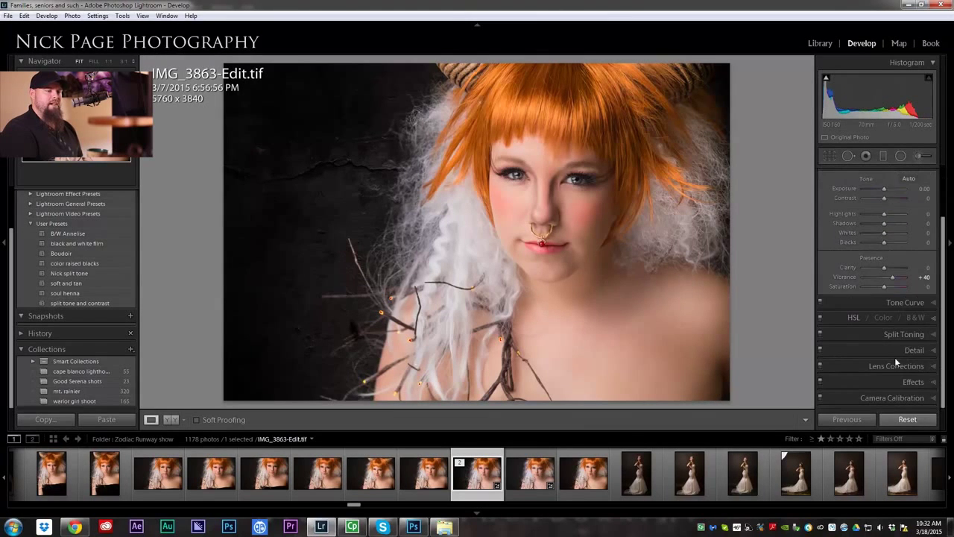
left_click(860, 378)
left_click_drag(883, 300, 891, 309)
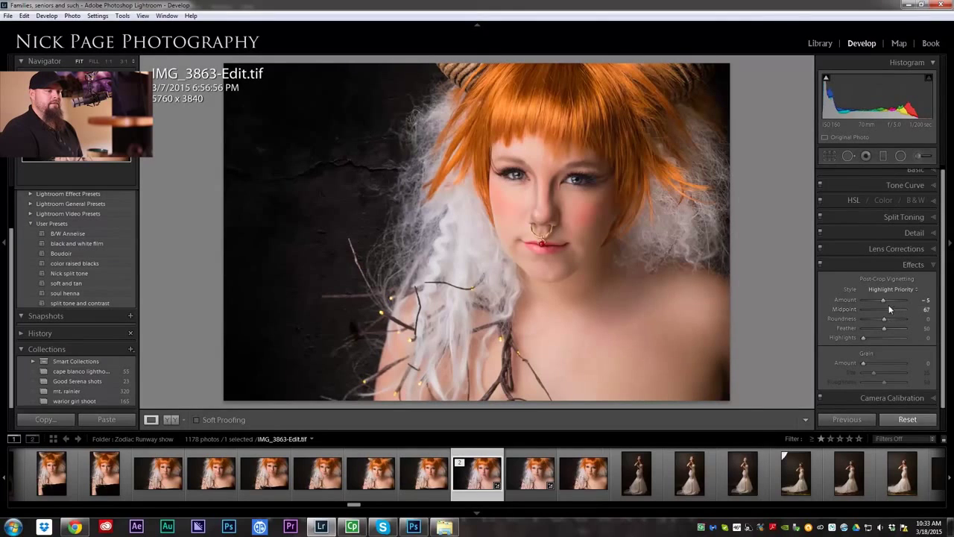
Start a new adjustment brush mask with clarity at 49.
left_click(923, 158)
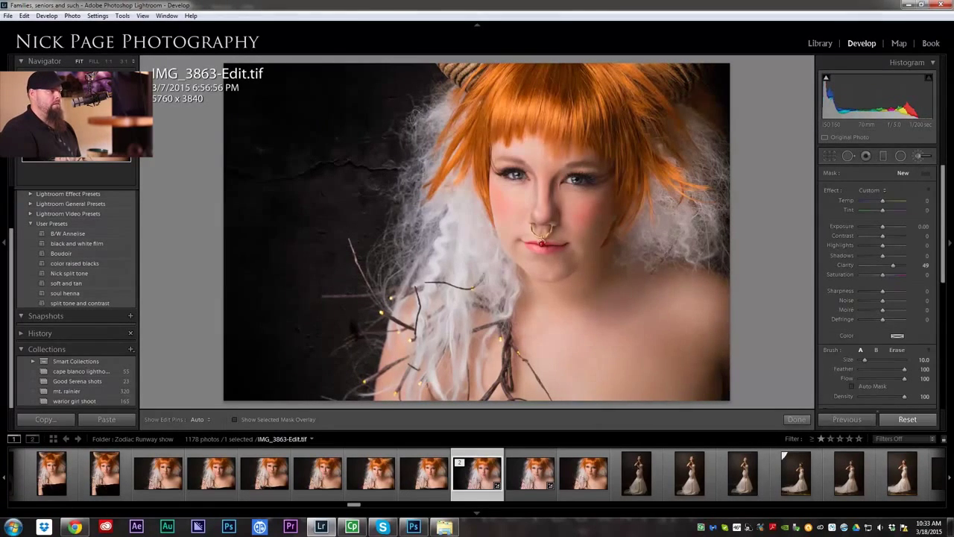